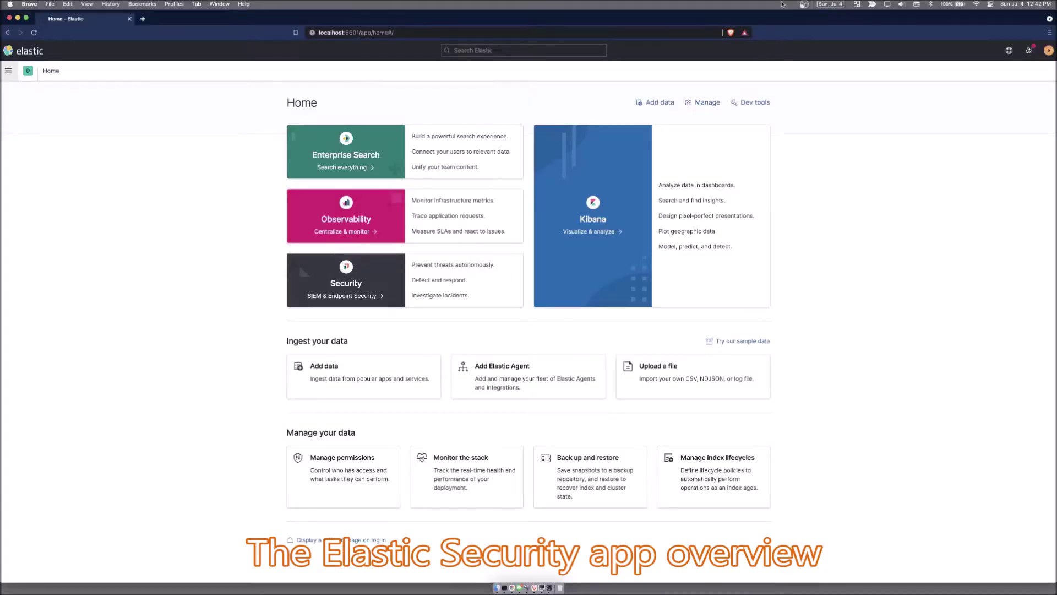
Step: Open Kibana's main navigation and scroll to the Security section's pages
{"action": "left_click", "coordinate": [8, 71]}
{"action": "scroll", "coordinate": [57, 292], "scroll_direction": "down", "scroll_amount": 3}
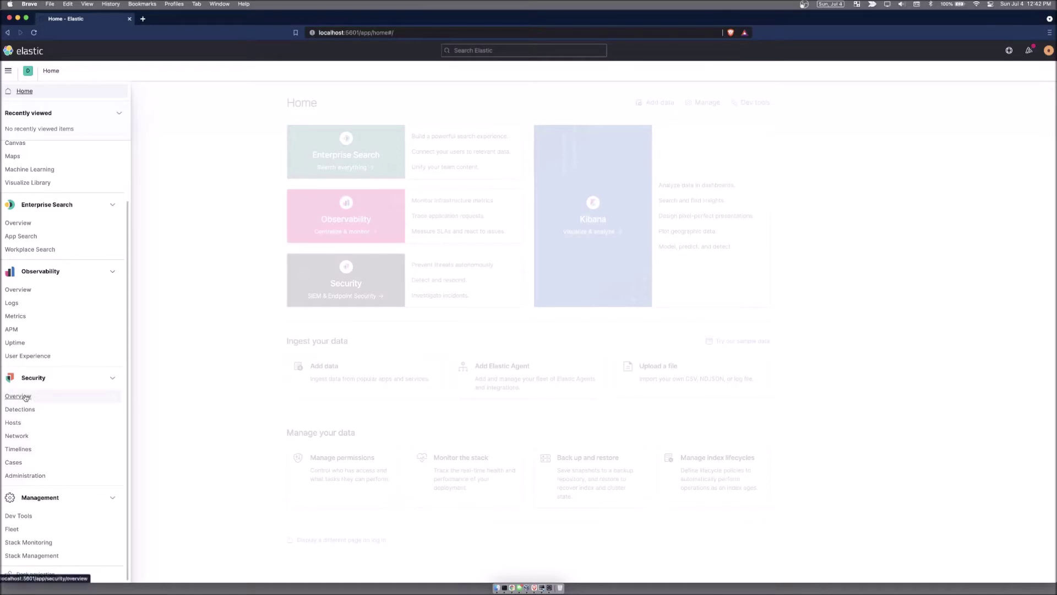
Step: Open the Security Overview, browse its panels, and expand the Endpoint Security events breakdown
{"action": "left_click", "coordinate": [25, 397]}
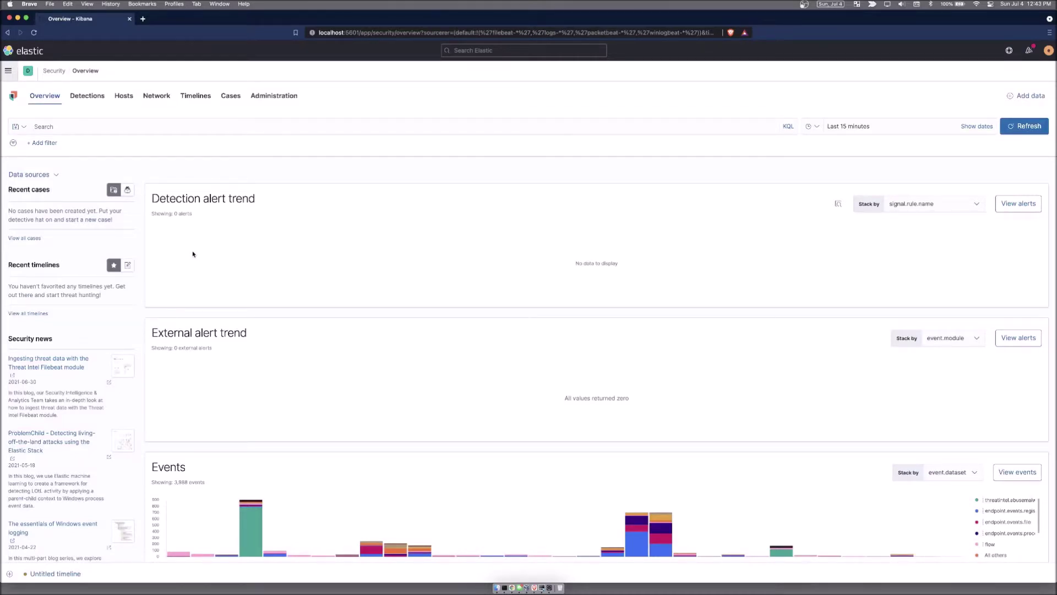
{"action": "scroll", "coordinate": [238, 312], "scroll_direction": "down", "scroll_amount": 5}
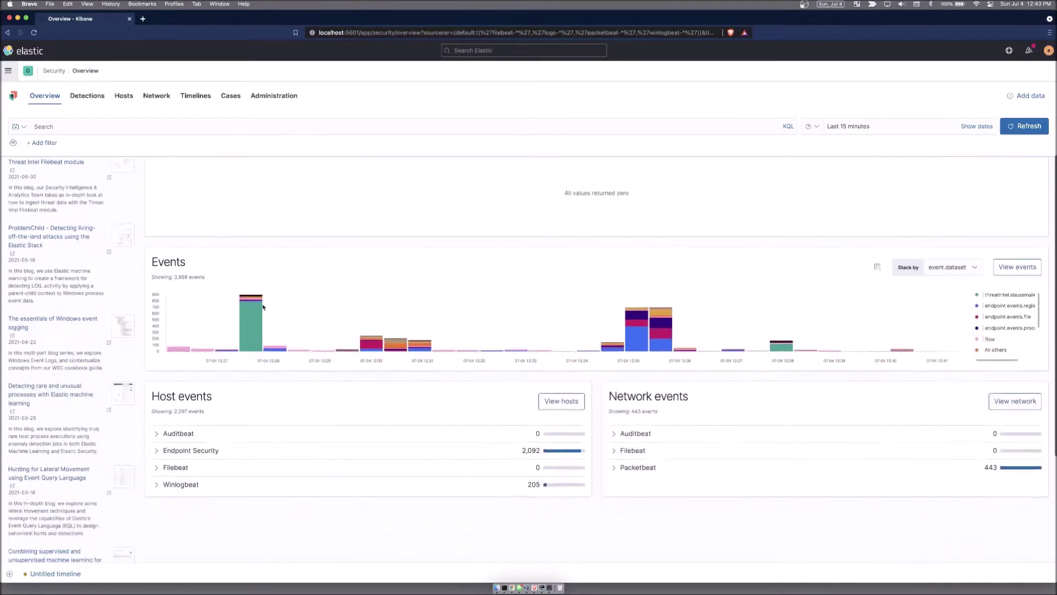
{"action": "scroll", "coordinate": [440, 289], "scroll_direction": "up", "scroll_amount": 3}
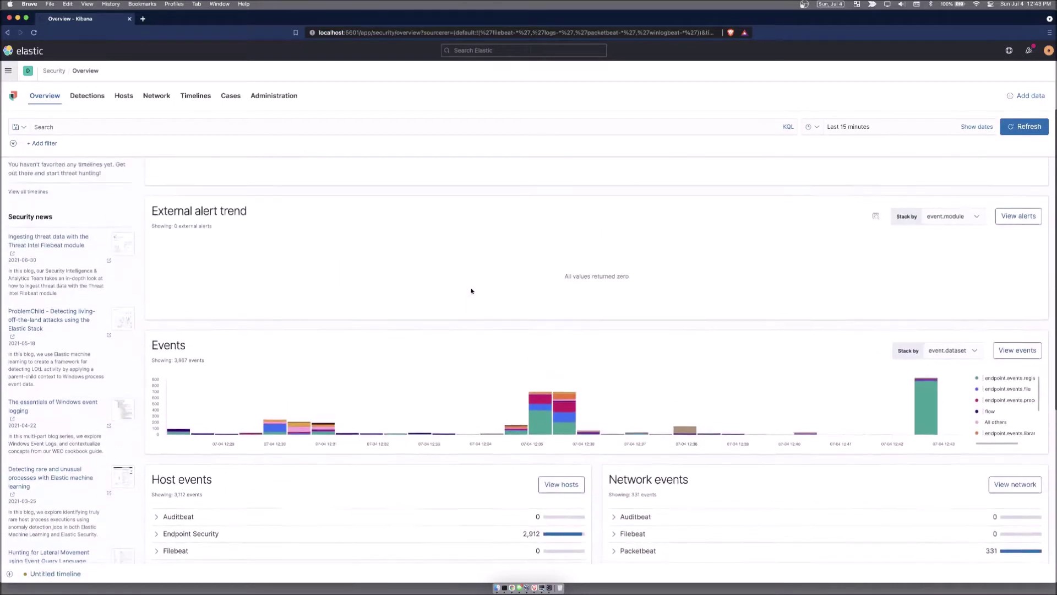
{"action": "scroll", "coordinate": [401, 288], "scroll_direction": "up", "scroll_amount": 1}
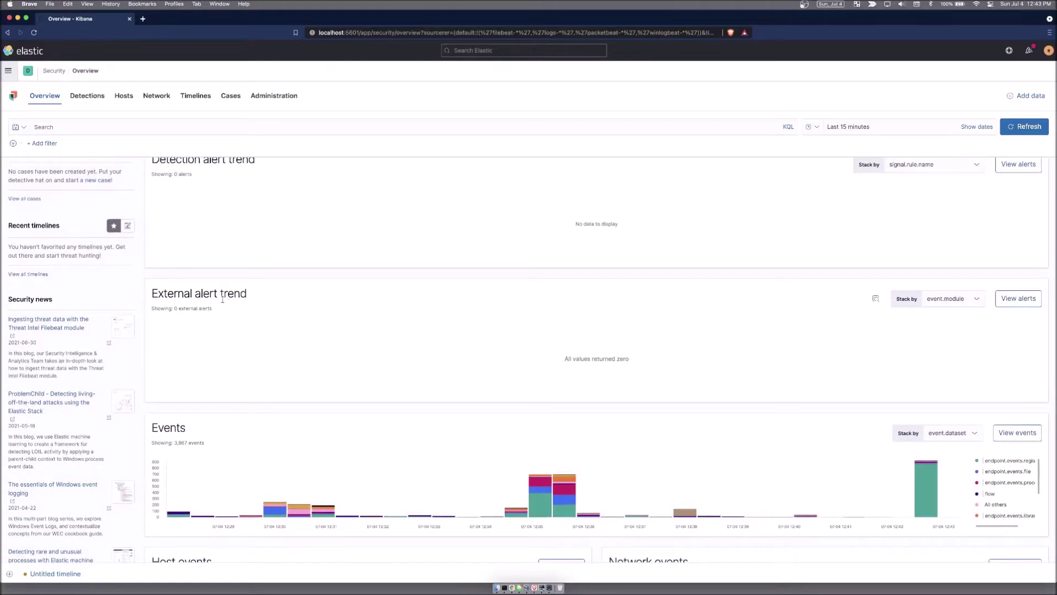
{"action": "scroll", "coordinate": [223, 297], "scroll_direction": "up", "scroll_amount": 1}
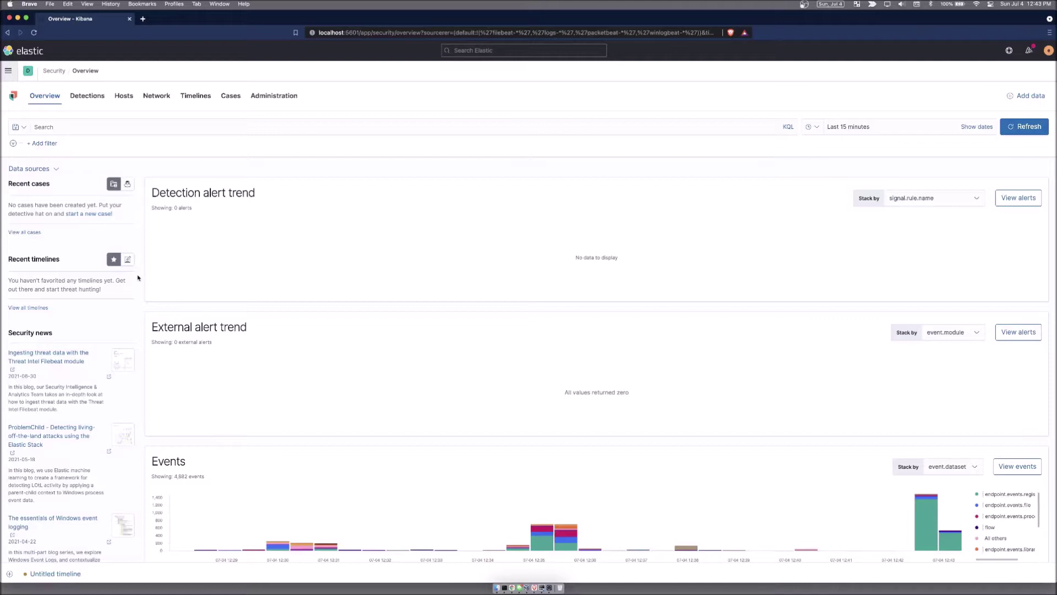
{"action": "scroll", "coordinate": [138, 278], "scroll_direction": "down", "scroll_amount": 5}
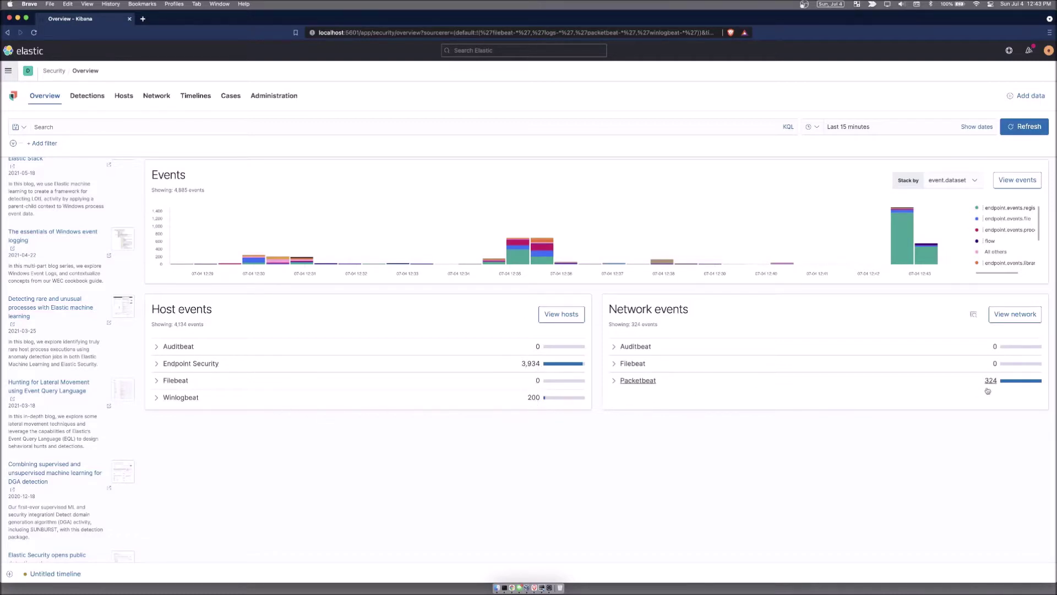
{"action": "left_click", "coordinate": [157, 364]}
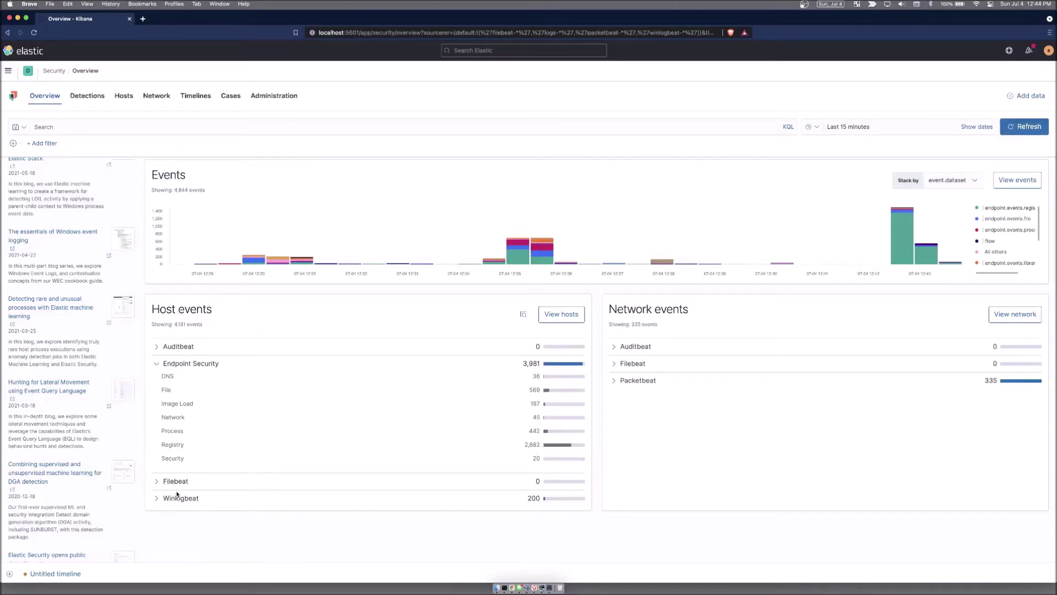
Step: Expand the Winlogbeat and Packetbeat event breakdowns, then go to the Detections alerts page
{"action": "left_click", "coordinate": [157, 498]}
{"action": "scroll", "coordinate": [261, 486], "scroll_direction": "down", "scroll_amount": 1}
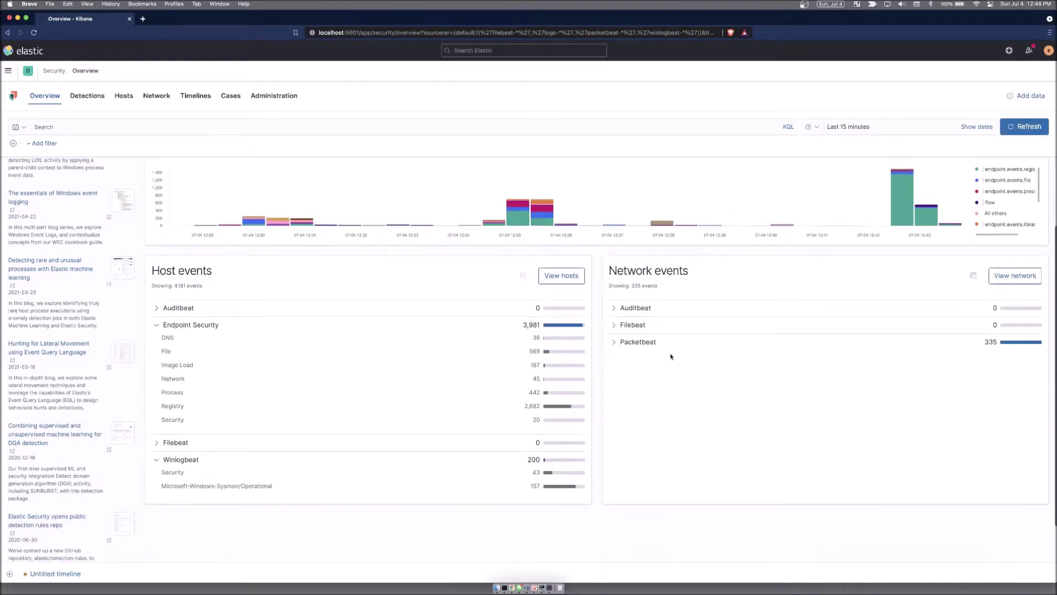
{"action": "left_click", "coordinate": [614, 343]}
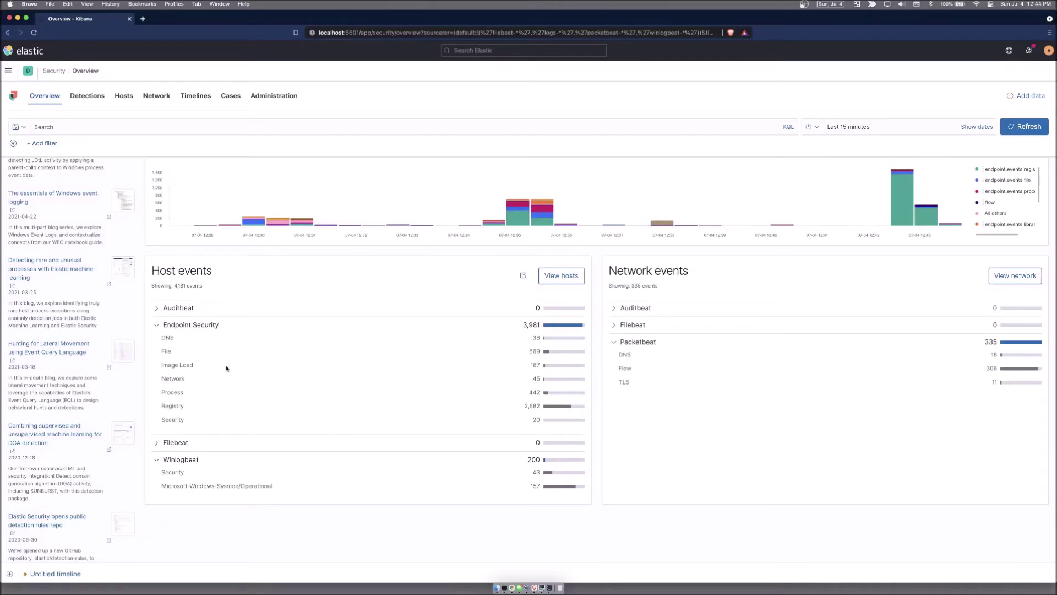
{"action": "scroll", "coordinate": [226, 366], "scroll_direction": "up", "scroll_amount": 8}
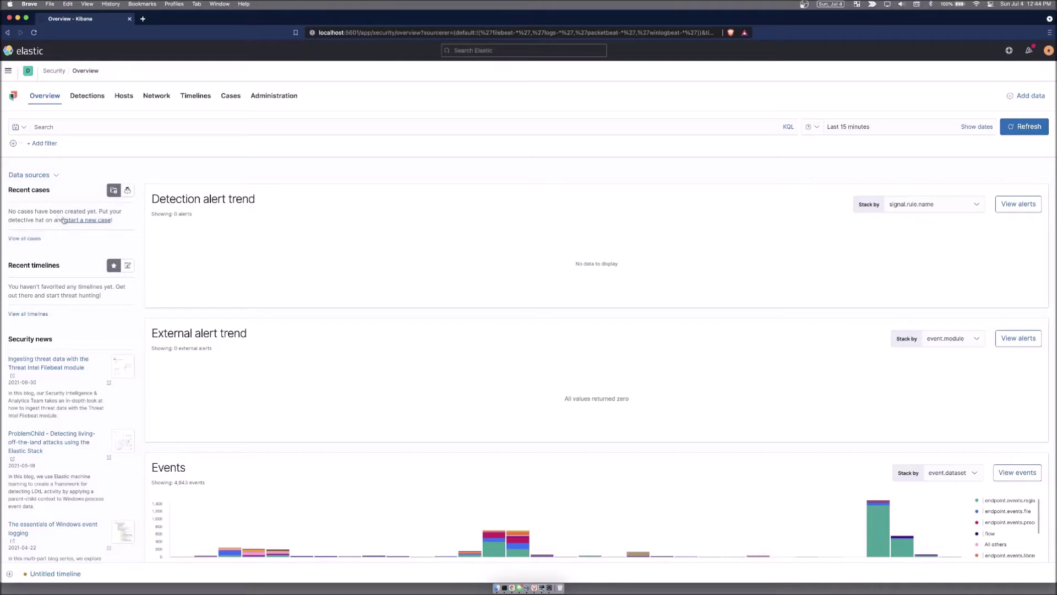
{"action": "left_click", "coordinate": [88, 97]}
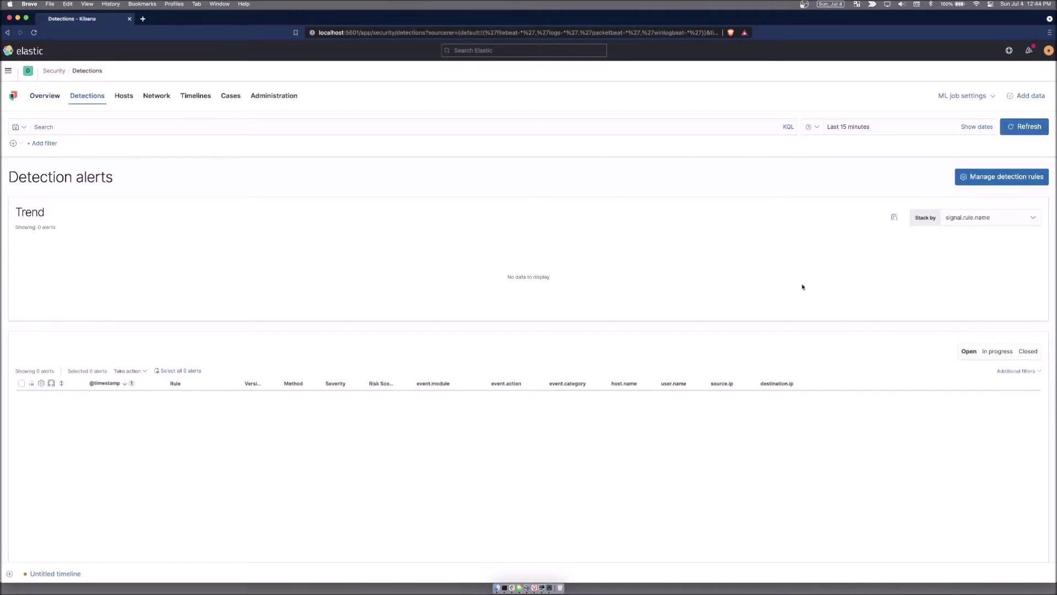
Step: Open Manage detection rules and activate the Hosts File Modified rule
{"action": "left_click", "coordinate": [1002, 177]}
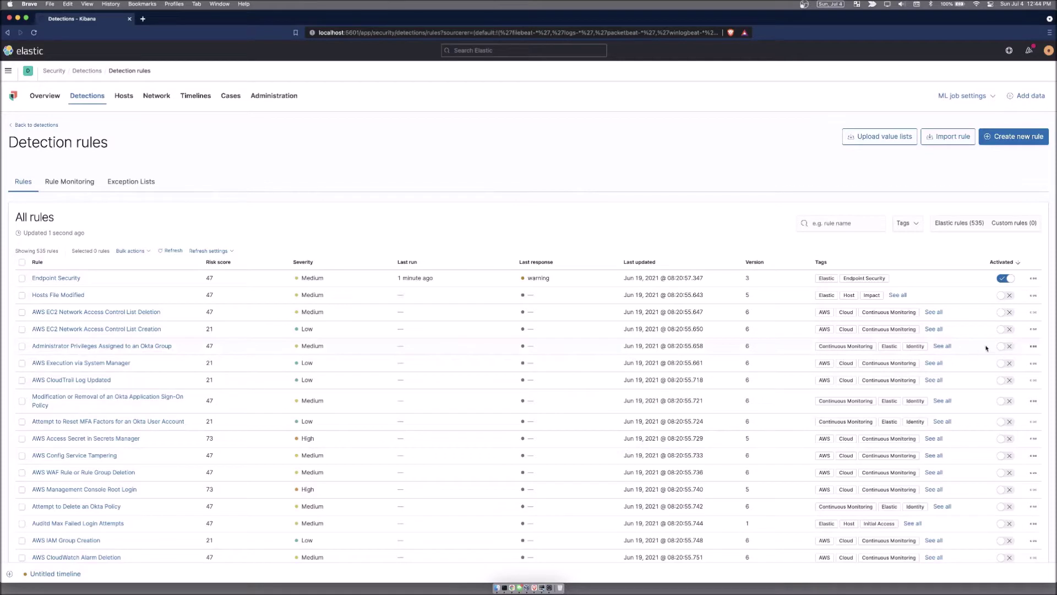
{"action": "left_click", "coordinate": [1007, 295]}
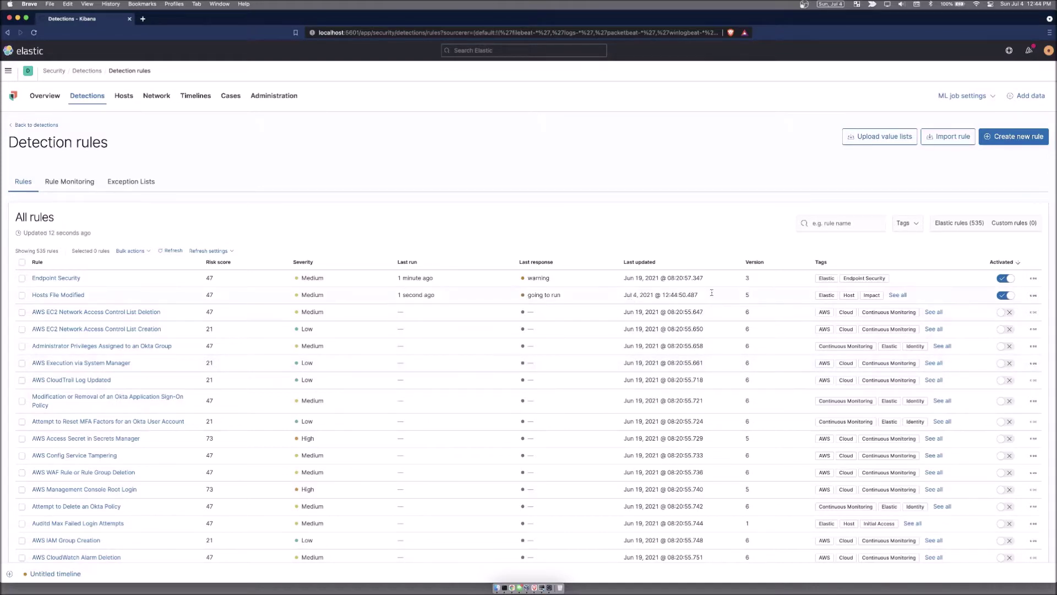
{"action": "left_click", "coordinate": [854, 223]}
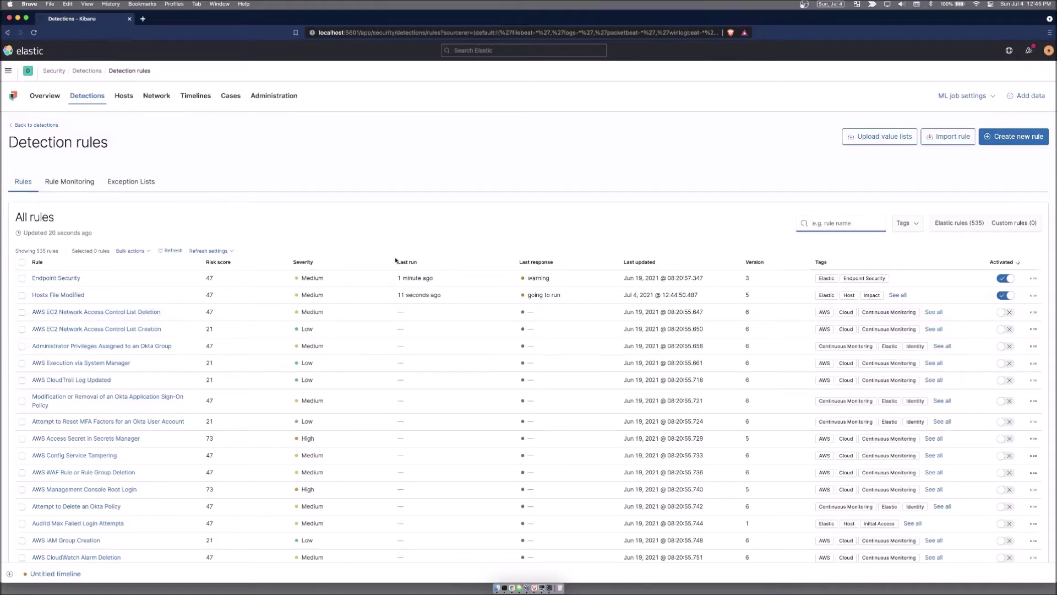
{"action": "type", "text": "aws"}
{"action": "key", "text": "Return"}
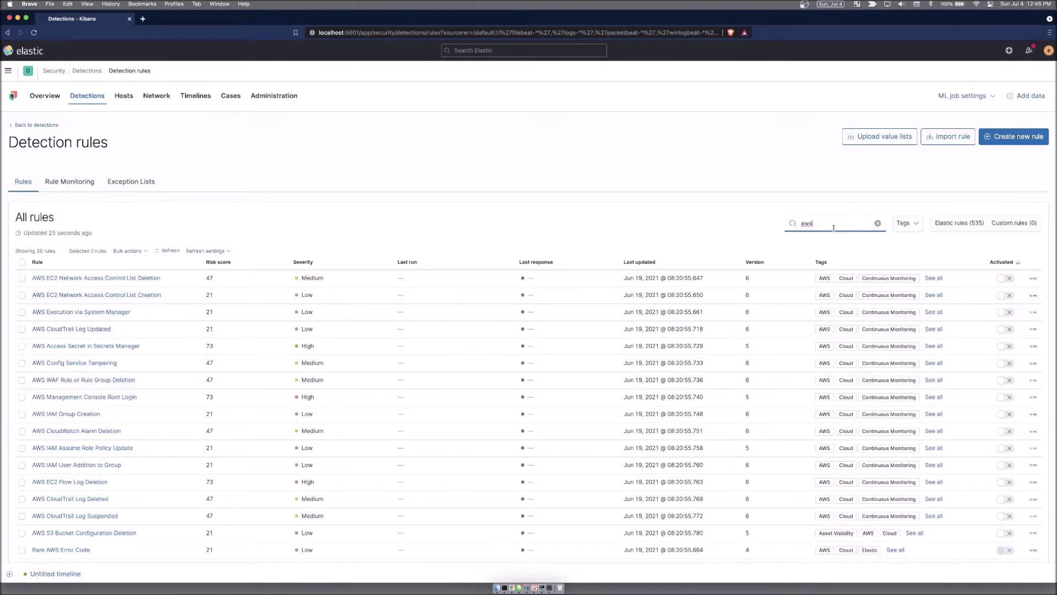
{"action": "left_click", "coordinate": [876, 223]}
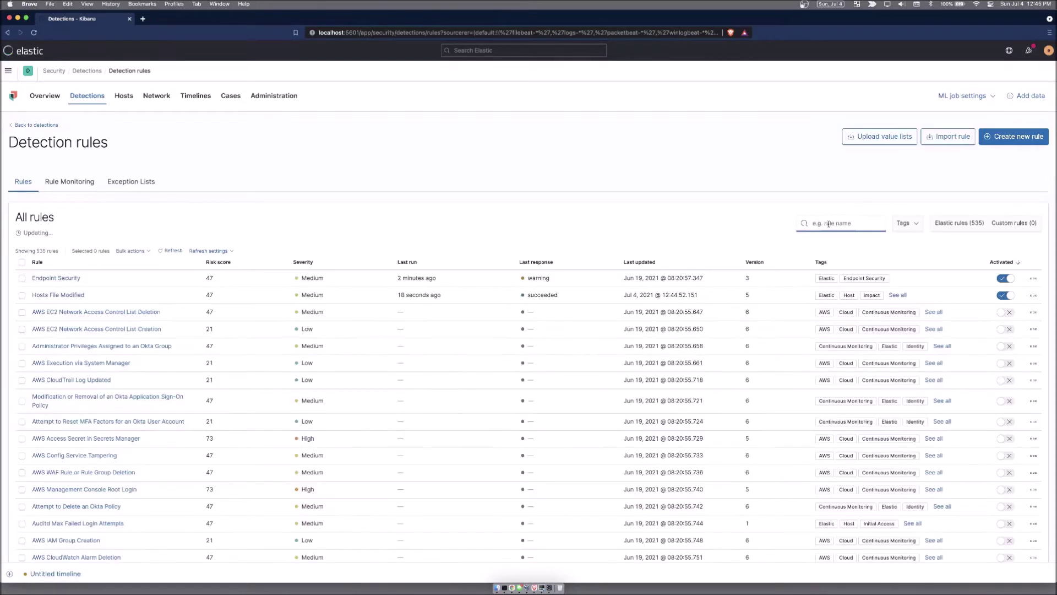
Step: Filter the detection rules list by the Command and Control tag
{"action": "left_click", "coordinate": [914, 225]}
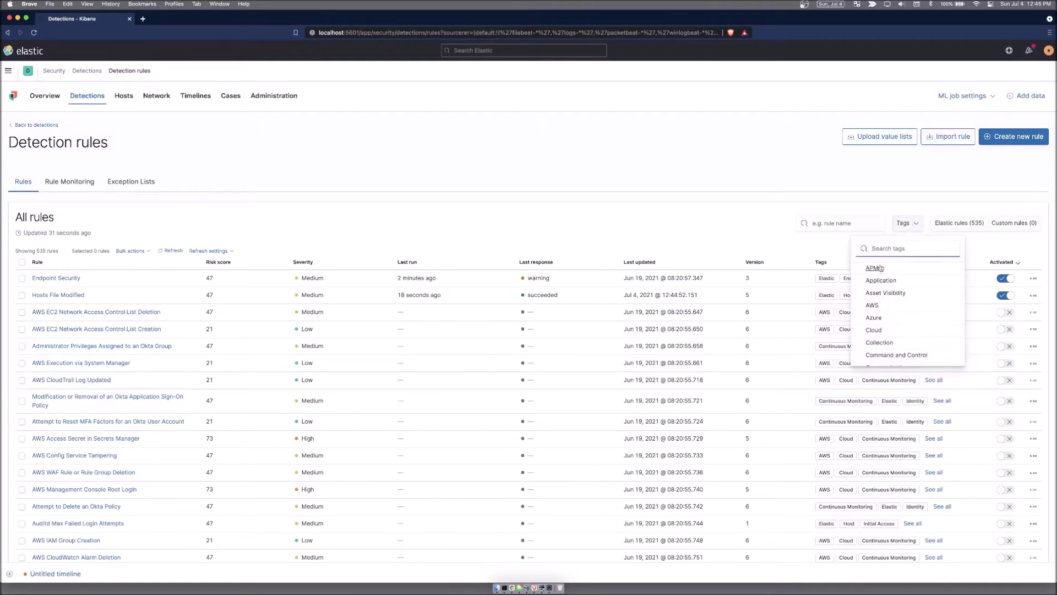
{"action": "scroll", "coordinate": [892, 308], "scroll_direction": "down", "scroll_amount": 3}
{"action": "scroll", "coordinate": [892, 308], "scroll_direction": "up", "scroll_amount": 3}
{"action": "scroll", "coordinate": [893, 307], "scroll_direction": "down", "scroll_amount": 2}
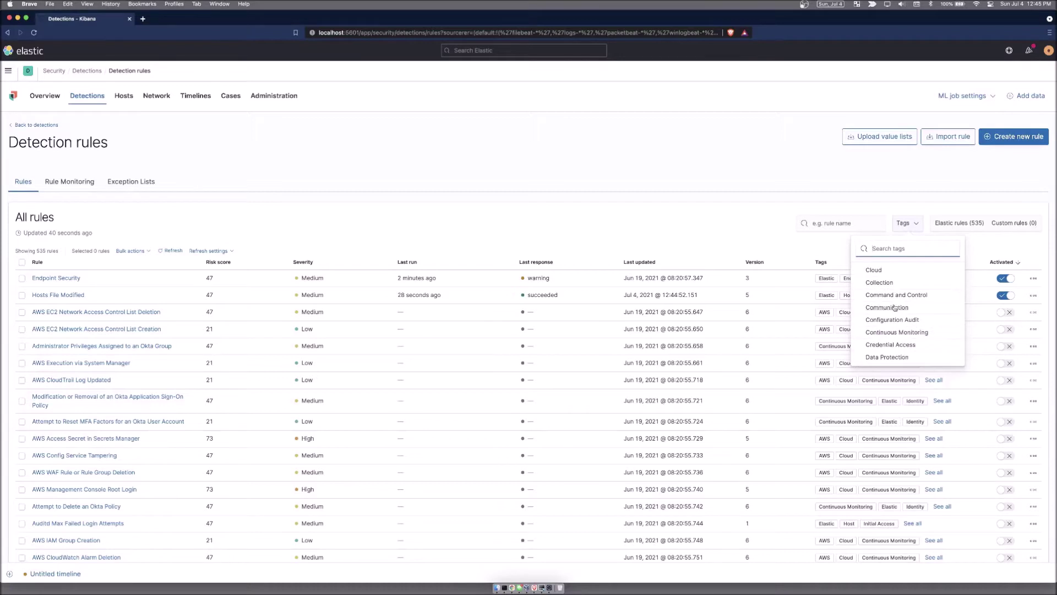
{"action": "scroll", "coordinate": [895, 307], "scroll_direction": "up", "scroll_amount": 1}
{"action": "left_click", "coordinate": [897, 304]}
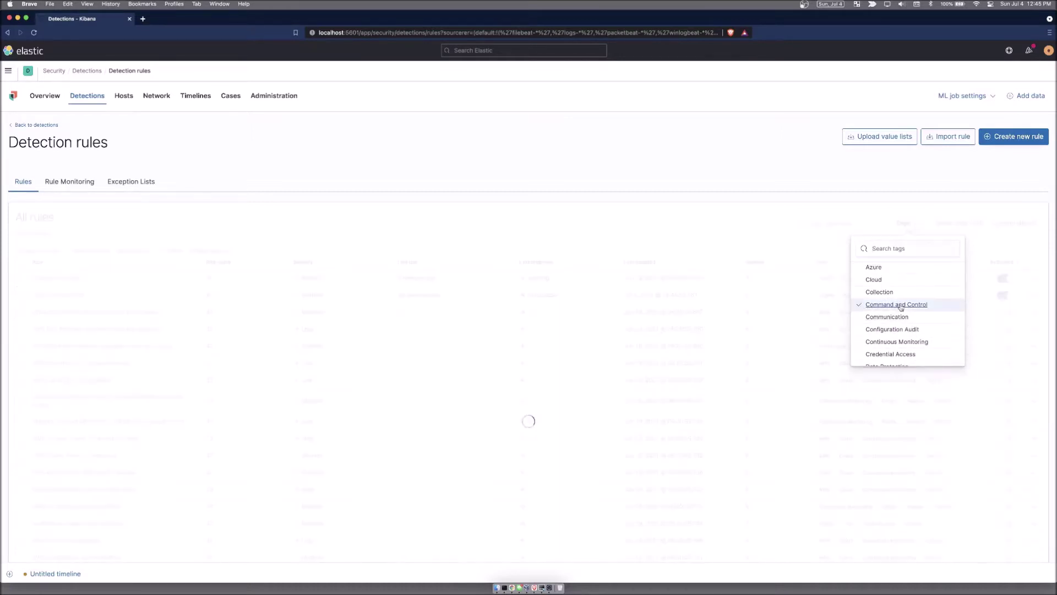
{"action": "left_click", "coordinate": [758, 239]}
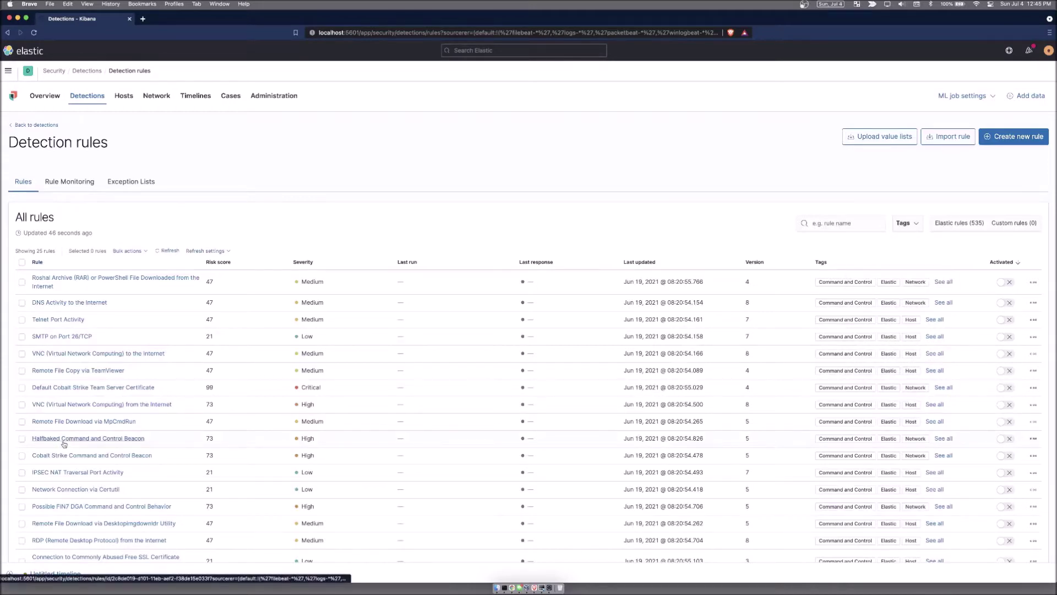
Step: Search the tag list for 'win' and add the Windows tag filter
{"action": "left_click", "coordinate": [909, 224]}
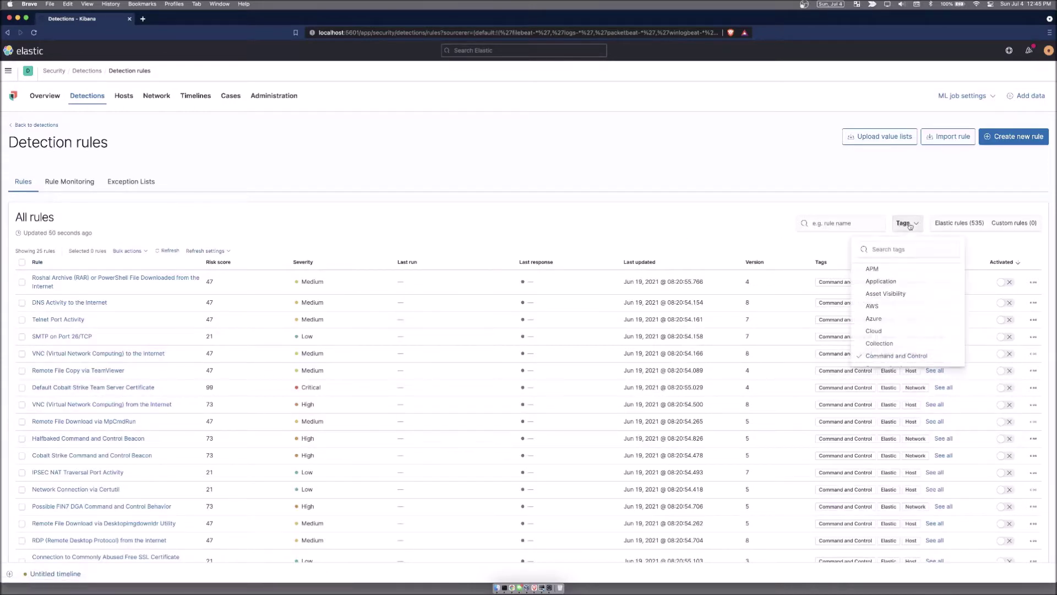
{"action": "left_click", "coordinate": [882, 251]}
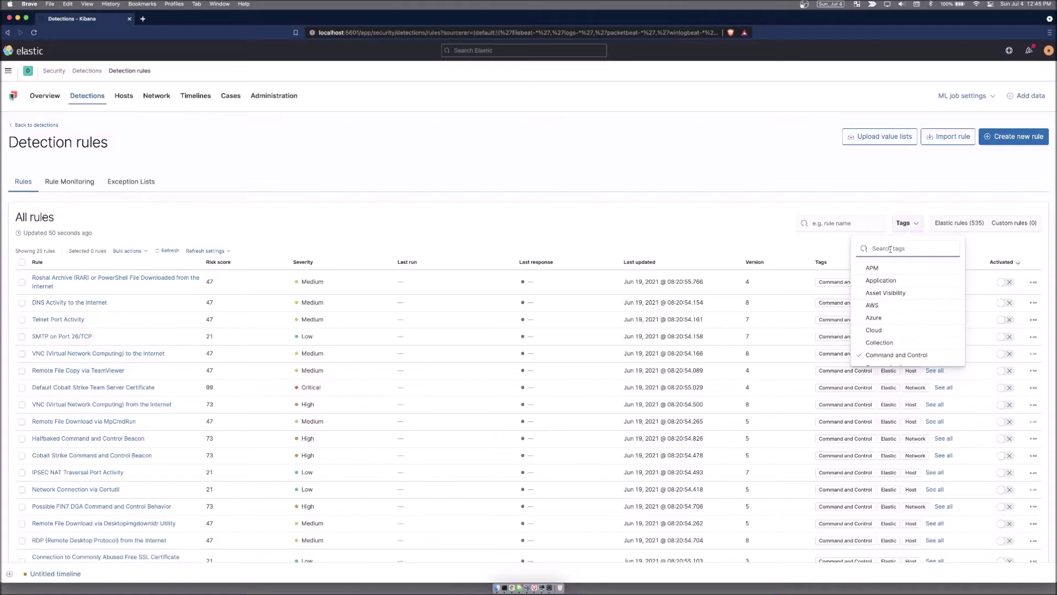
{"action": "type", "text": "wid"}
{"action": "key", "text": "BackSpace"}
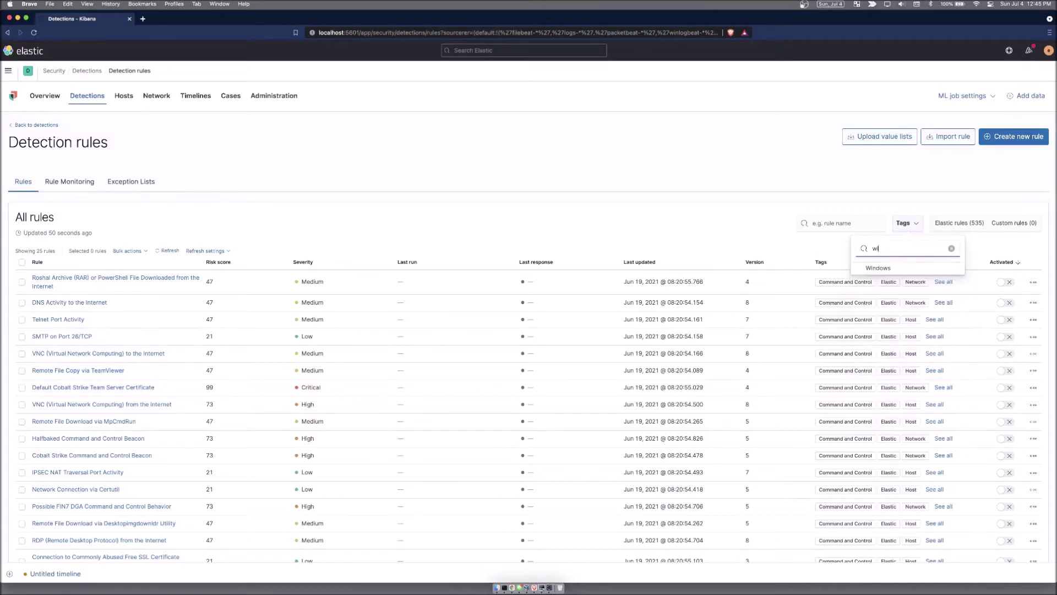
{"action": "type", "text": "n"}
{"action": "left_click", "coordinate": [878, 268]}
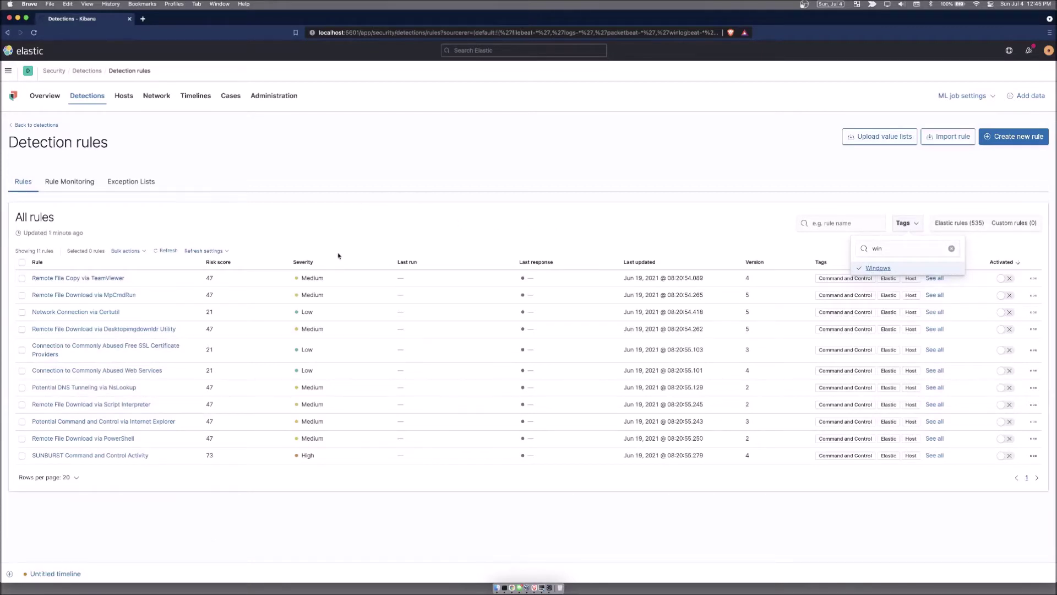
Step: Search 'wi' again, uncheck the Windows tag, clear the search and close the tags list
{"action": "left_click", "coordinate": [952, 248]}
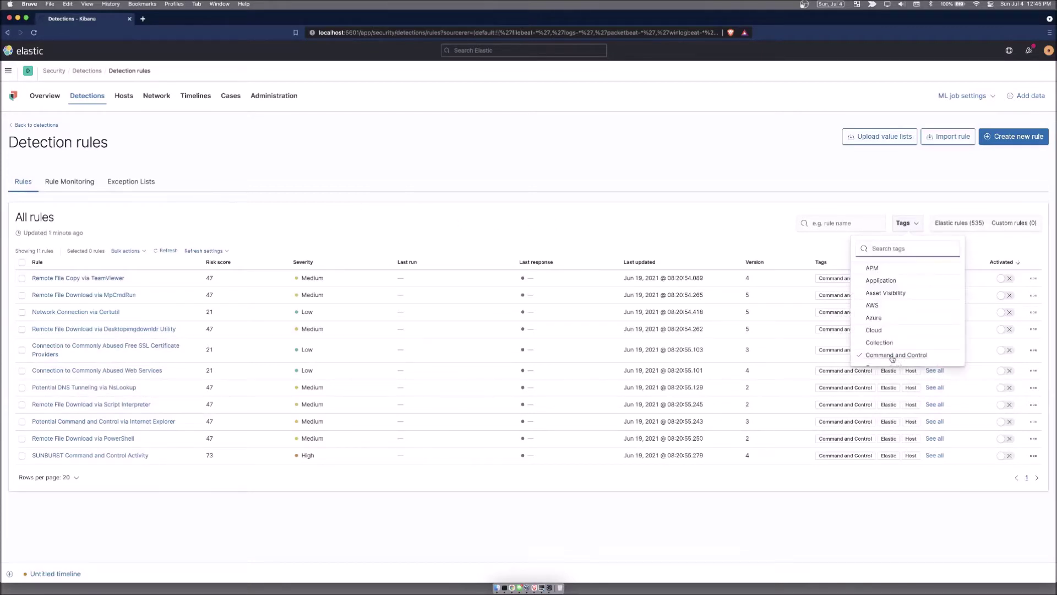
{"action": "left_click", "coordinate": [881, 270]}
{"action": "left_click", "coordinate": [886, 249]}
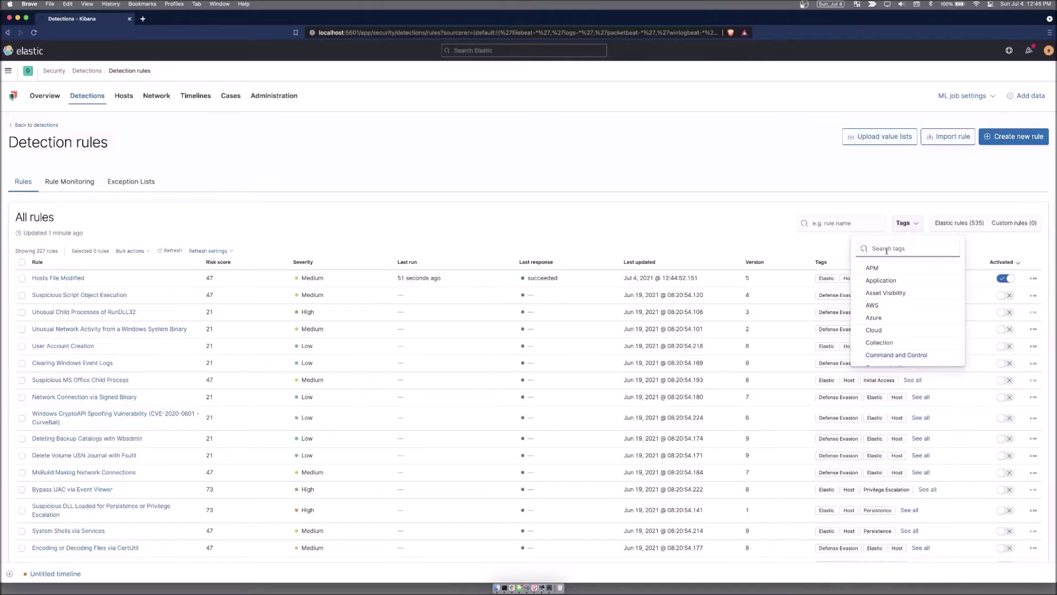
{"action": "type", "text": "wi"}
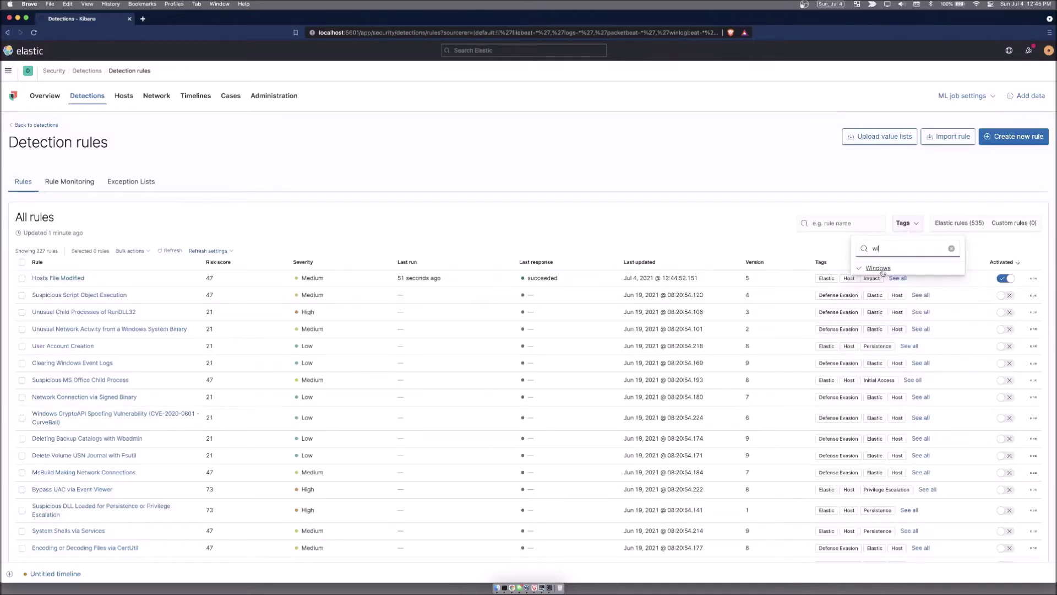
{"action": "left_click", "coordinate": [878, 269]}
{"action": "left_click", "coordinate": [951, 248]}
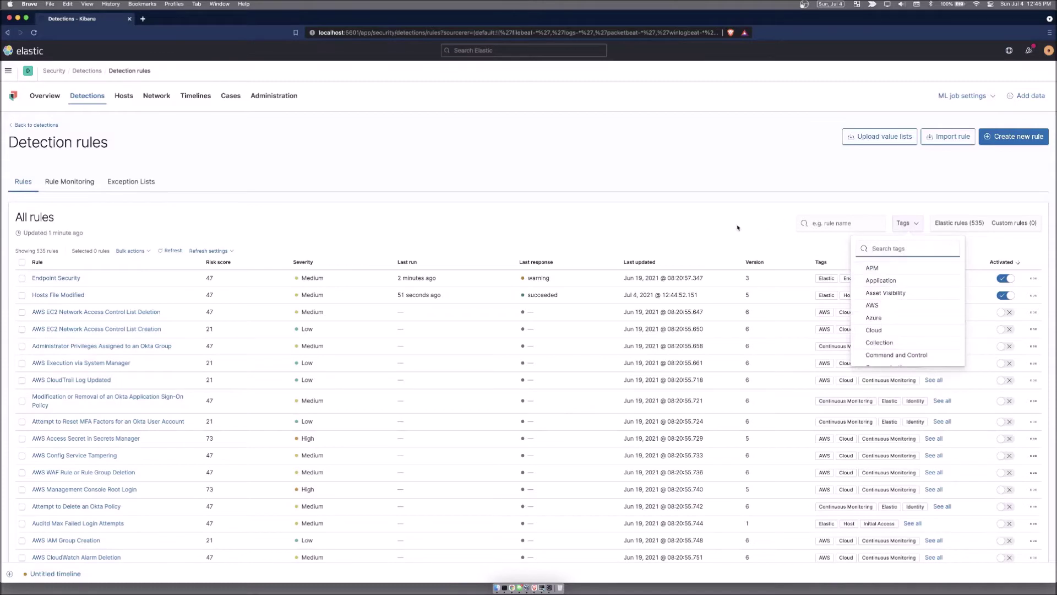
{"action": "left_click", "coordinate": [973, 230]}
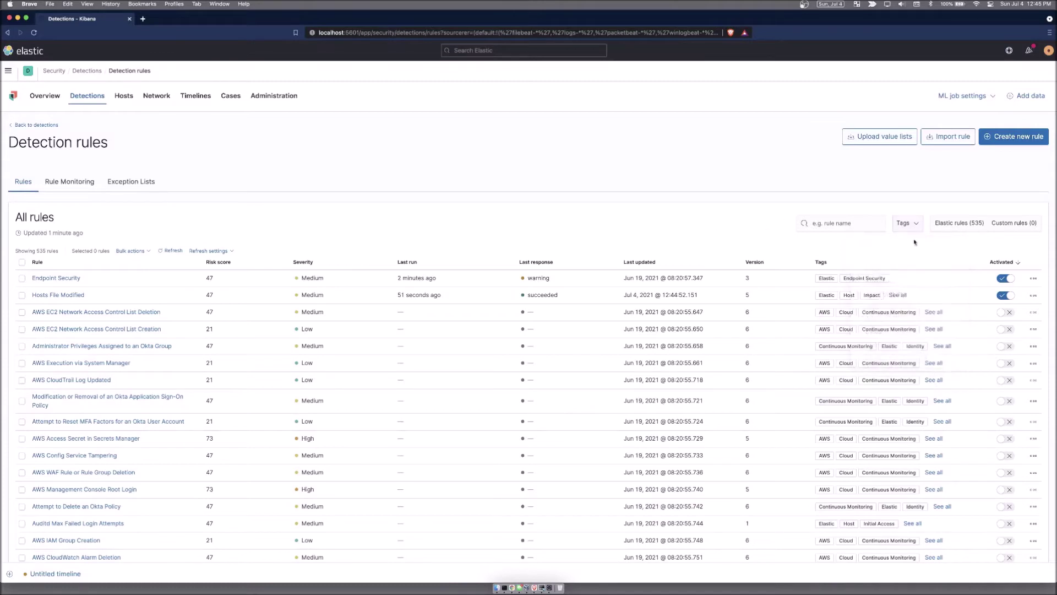
Step: Toggle the Elastic and Custom rule filters, view Rule Monitoring, then open Exception Lists
{"action": "left_click", "coordinate": [972, 228]}
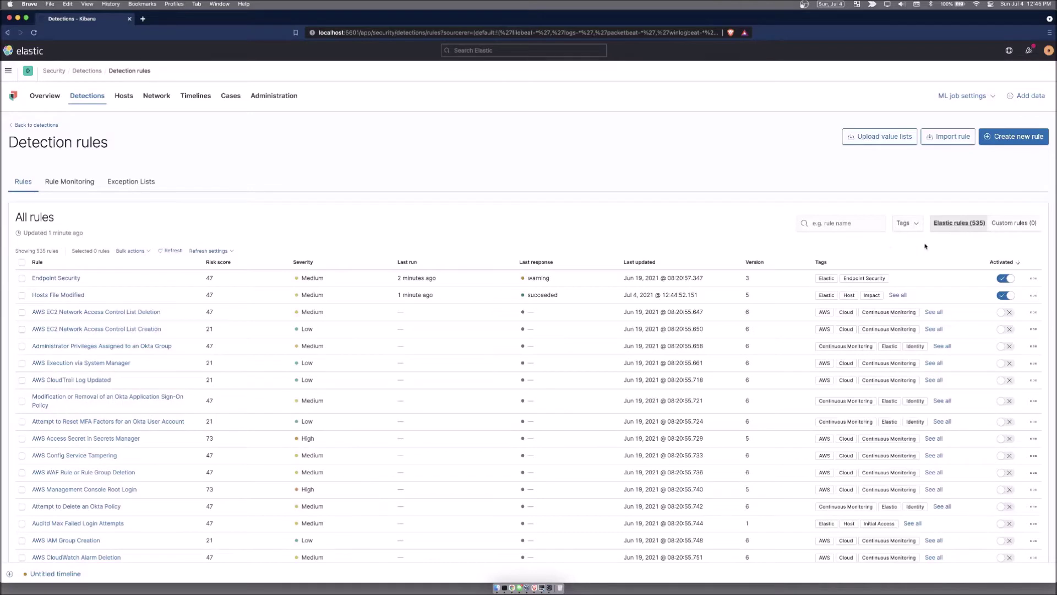
{"action": "left_click", "coordinate": [1015, 225]}
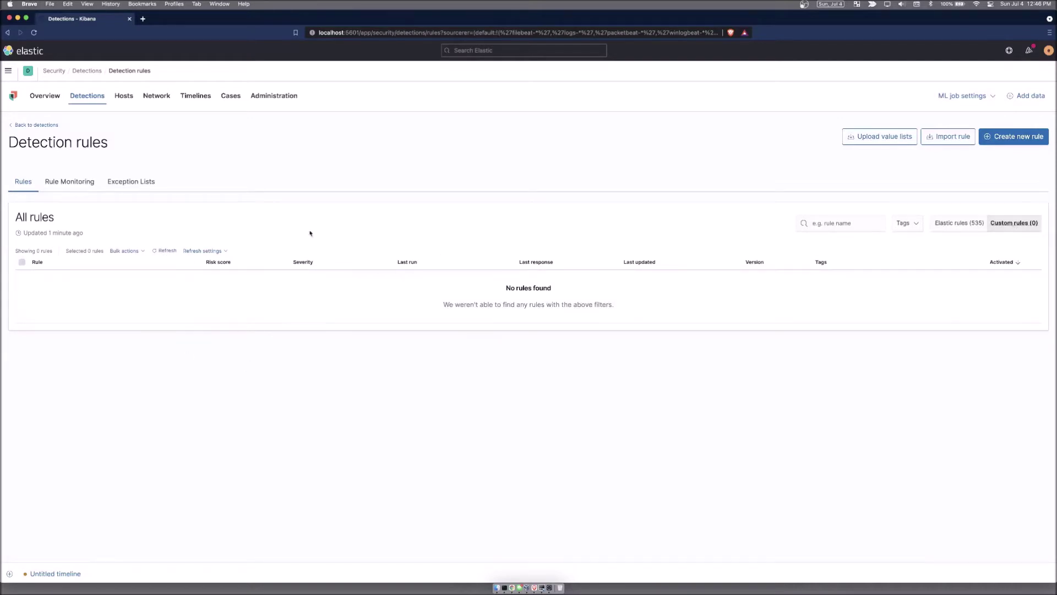
{"action": "left_click", "coordinate": [76, 185]}
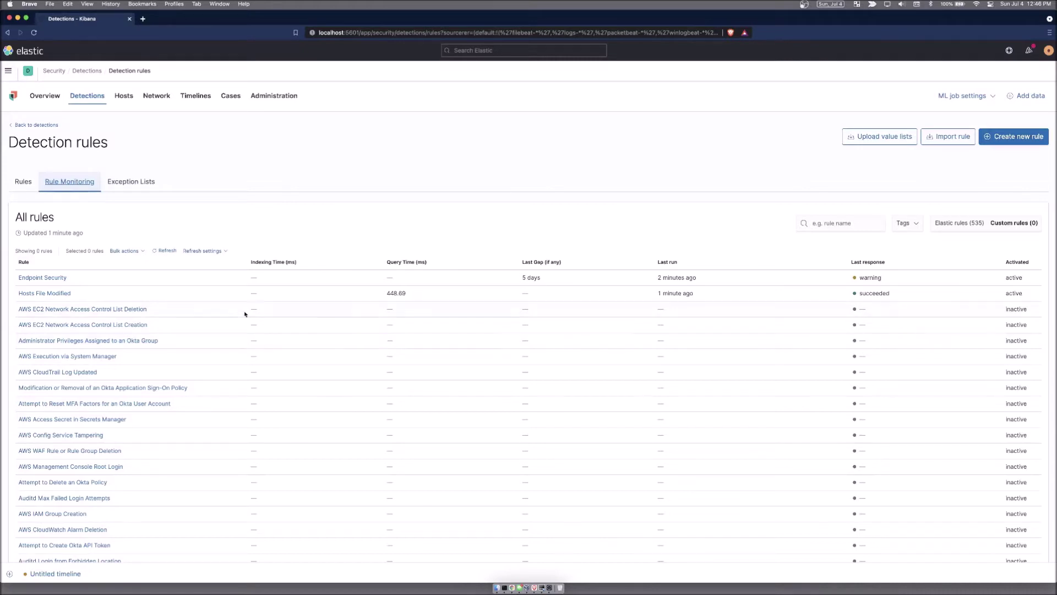
{"action": "left_click", "coordinate": [132, 183]}
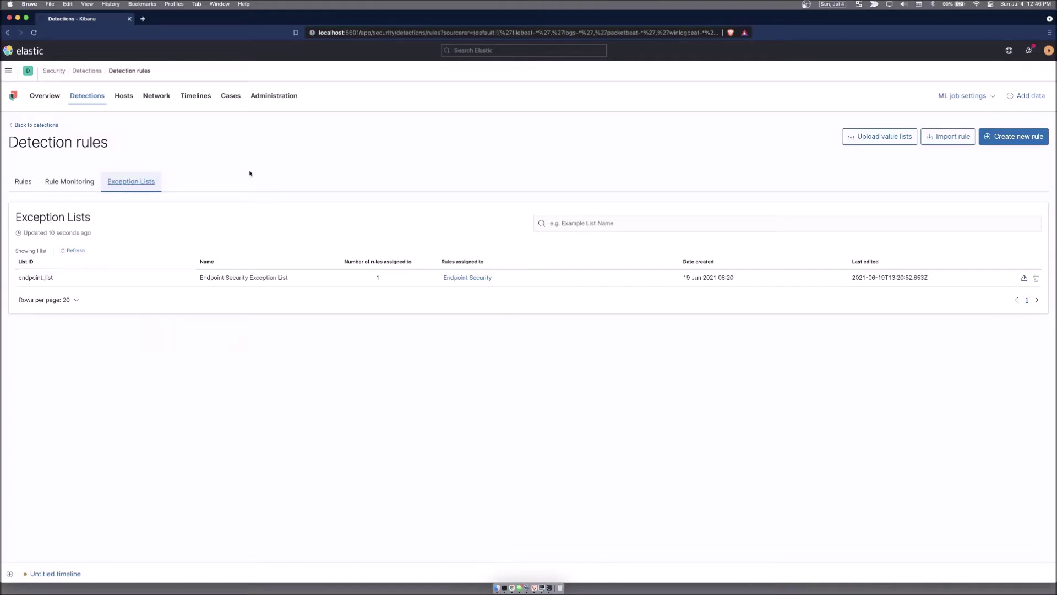
Step: Go to Hosts and show the Authentications table with 27 successes and 0 failures
{"action": "left_click", "coordinate": [124, 97]}
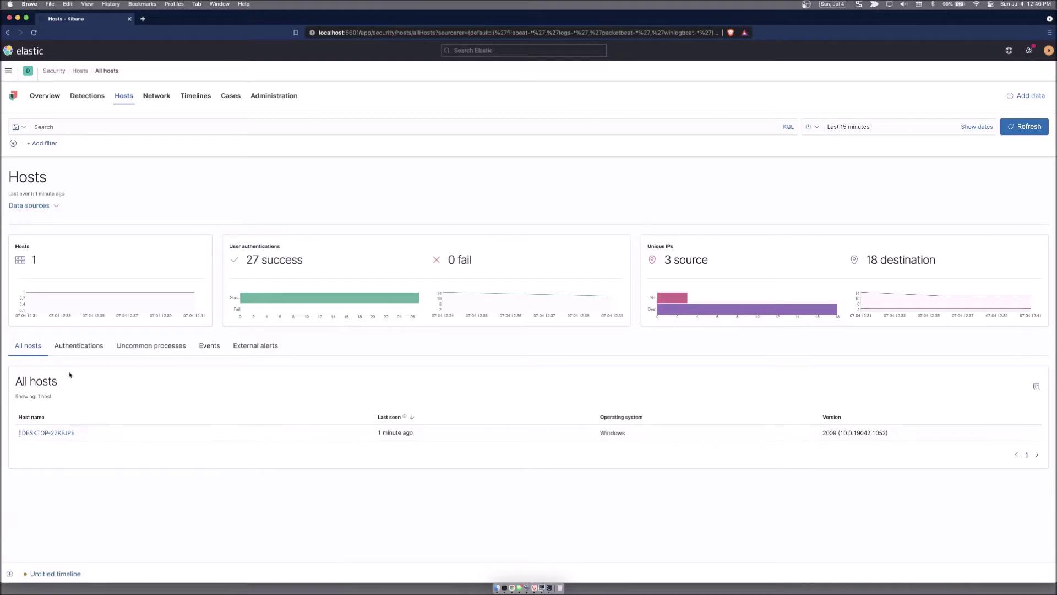
{"action": "left_click", "coordinate": [79, 346]}
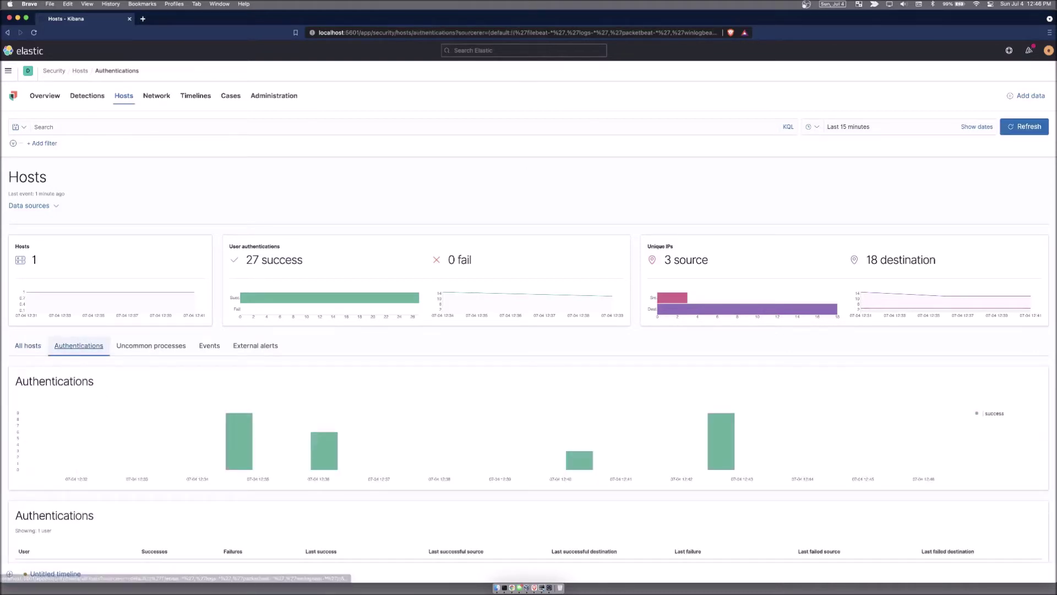
{"action": "scroll", "coordinate": [80, 445], "scroll_direction": "down", "scroll_amount": 2}
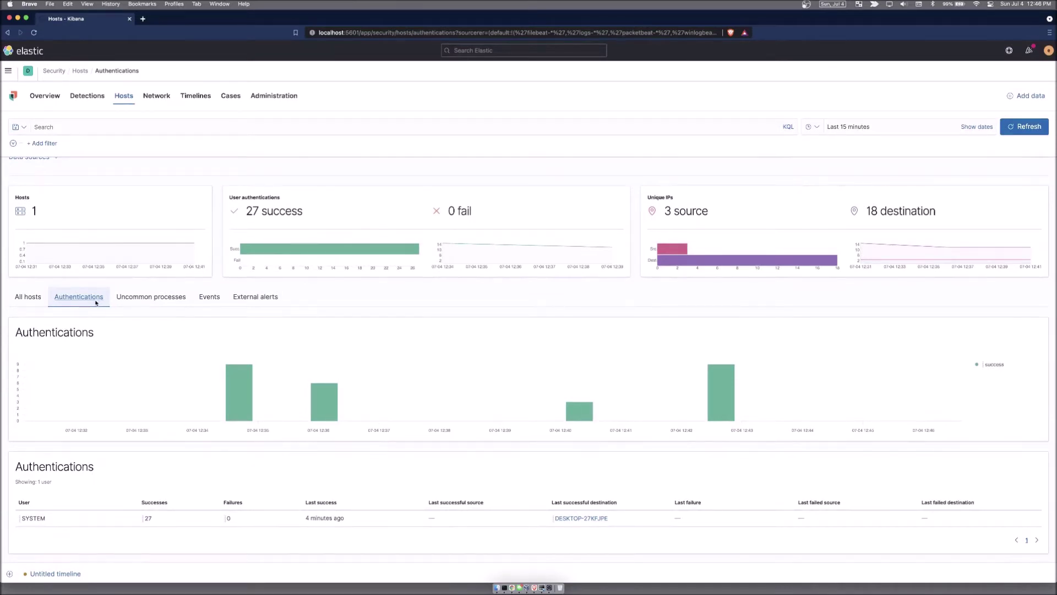
{"action": "mouse_move", "coordinate": [147, 518]}
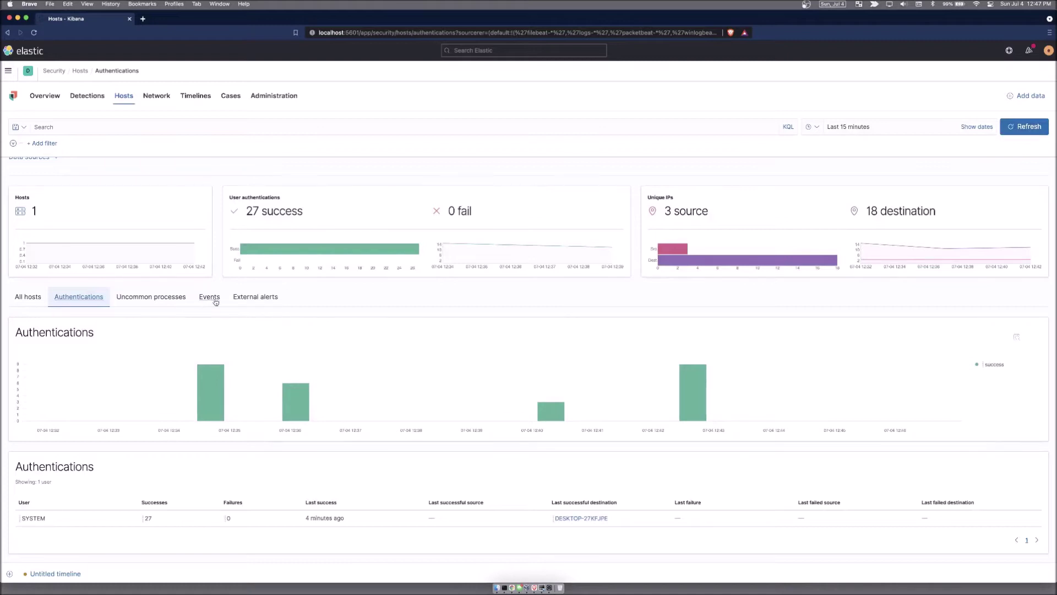
Step: Show the Uncommon processes tab listing 21 processes such as DeviceCensus.exe
{"action": "left_click", "coordinate": [142, 298]}
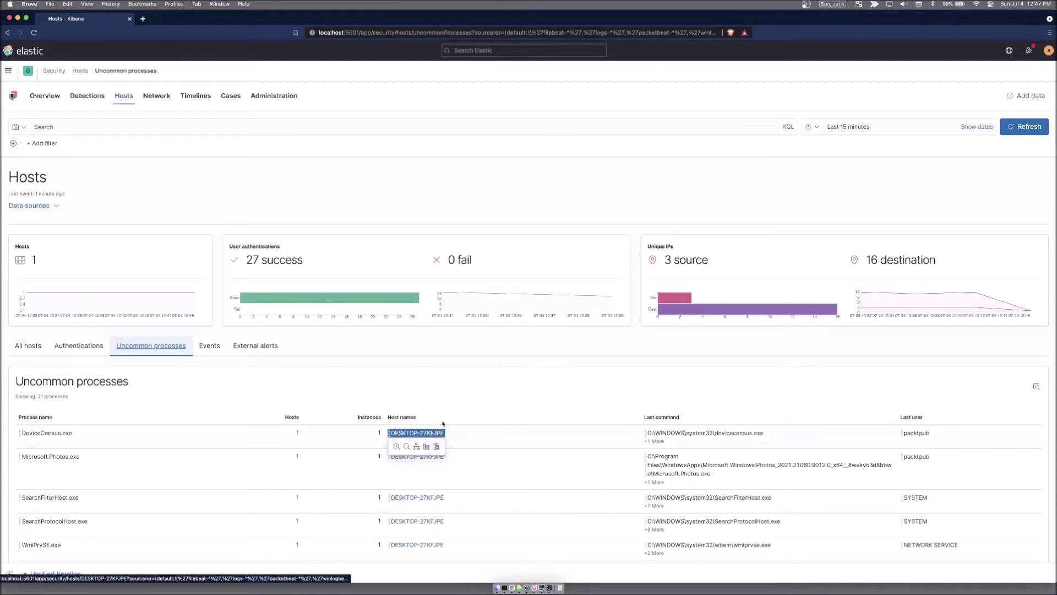
Step: Show the host Events histogram and list, inspecting one flow event's details before closing them
{"action": "left_click", "coordinate": [209, 345]}
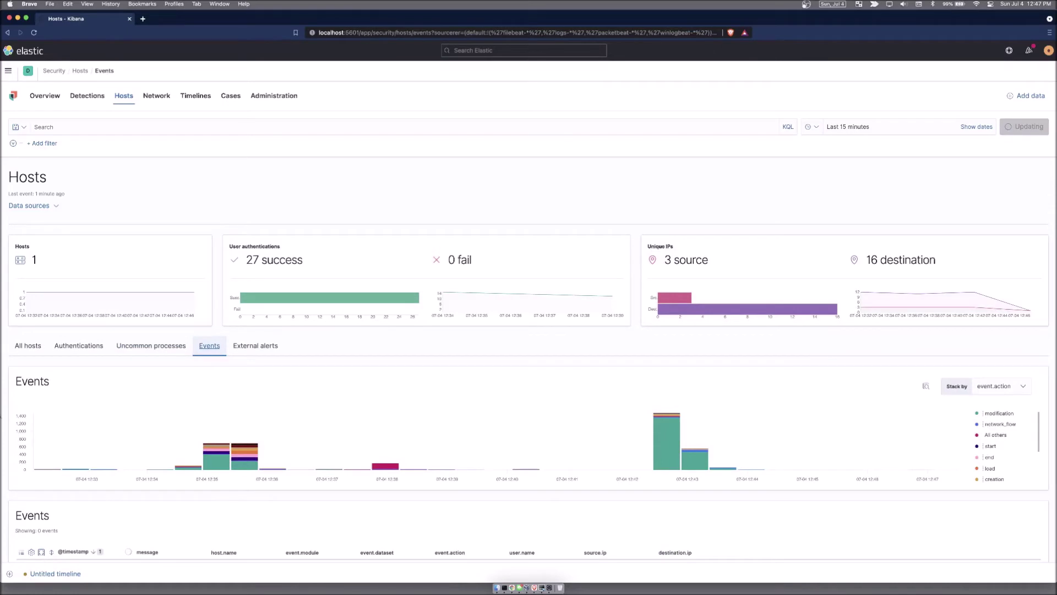
{"action": "scroll", "coordinate": [83, 430], "scroll_direction": "down", "scroll_amount": 5}
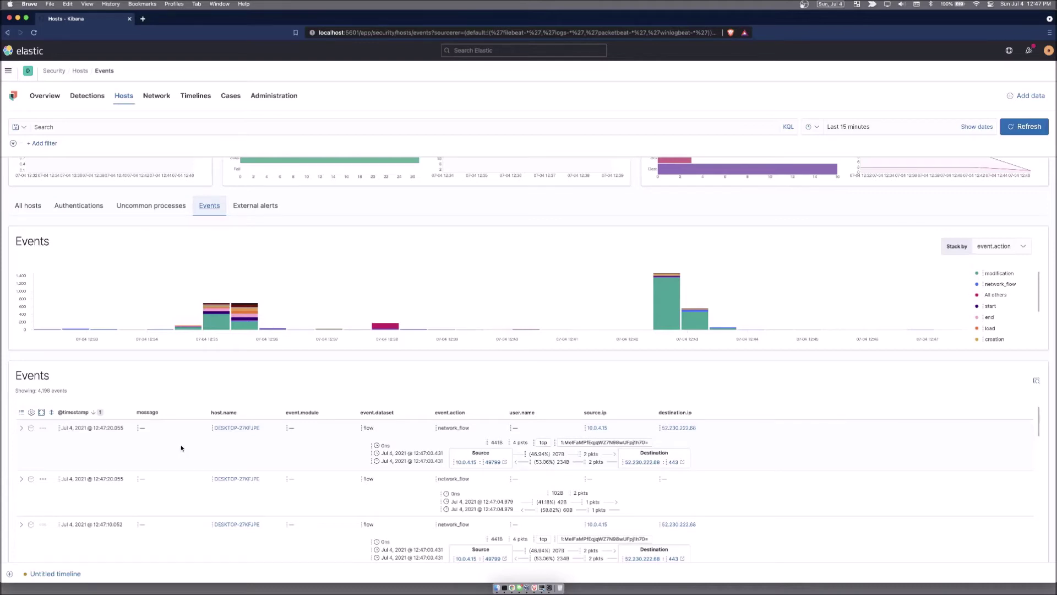
{"action": "scroll", "coordinate": [168, 447], "scroll_direction": "down", "scroll_amount": 2}
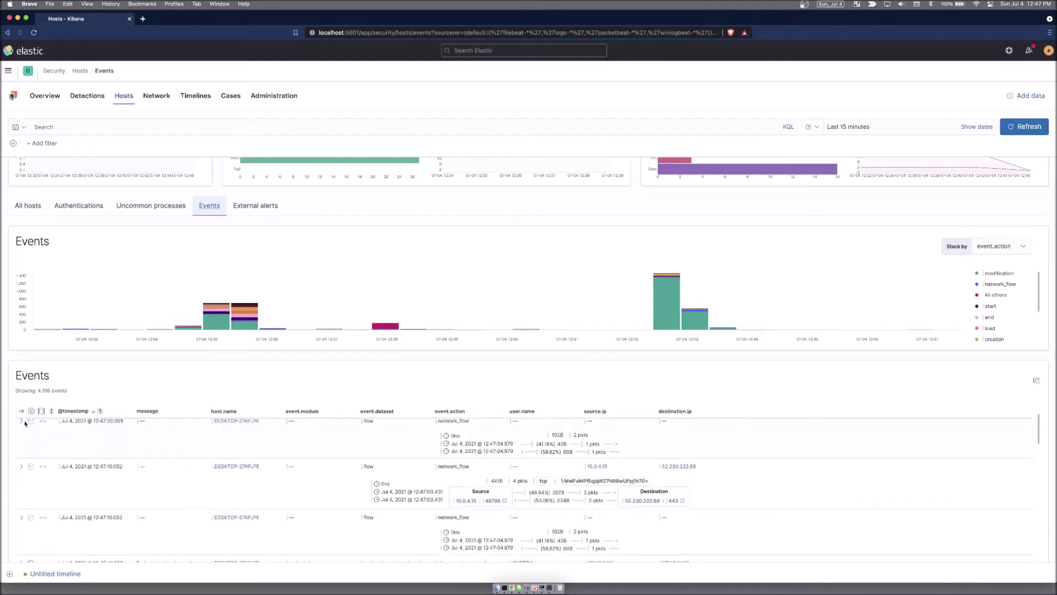
{"action": "left_click", "coordinate": [20, 467]}
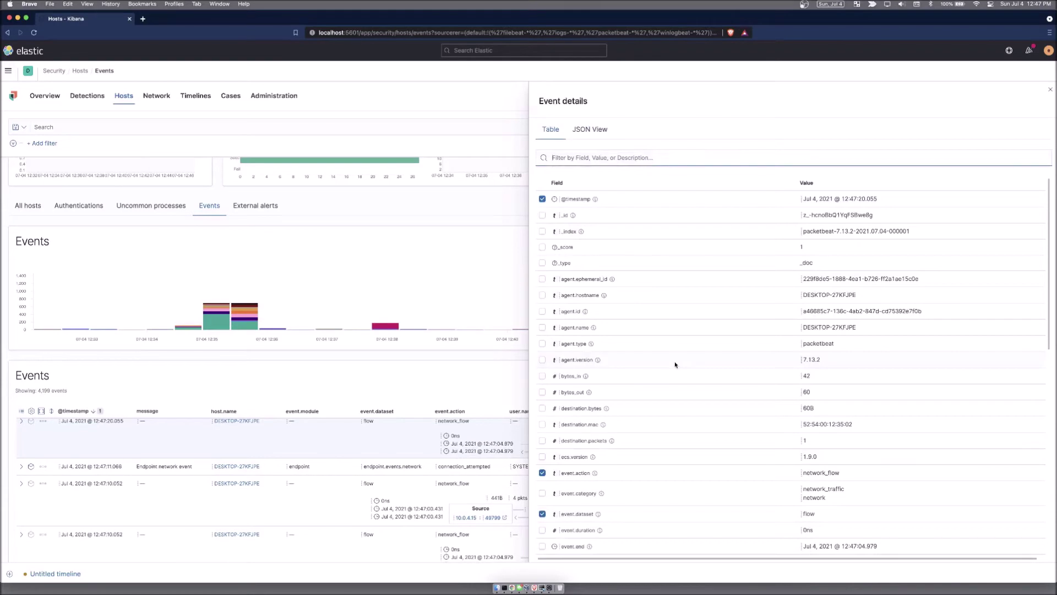
{"action": "scroll", "coordinate": [676, 364], "scroll_direction": "down", "scroll_amount": 10}
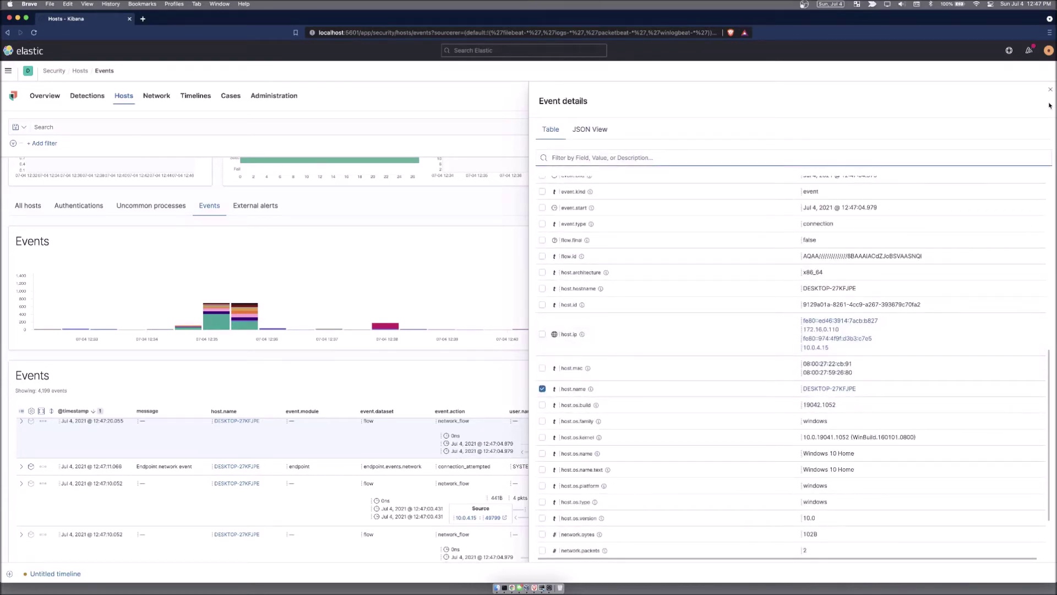
{"action": "left_click", "coordinate": [1025, 96]}
{"action": "left_click", "coordinate": [258, 207]}
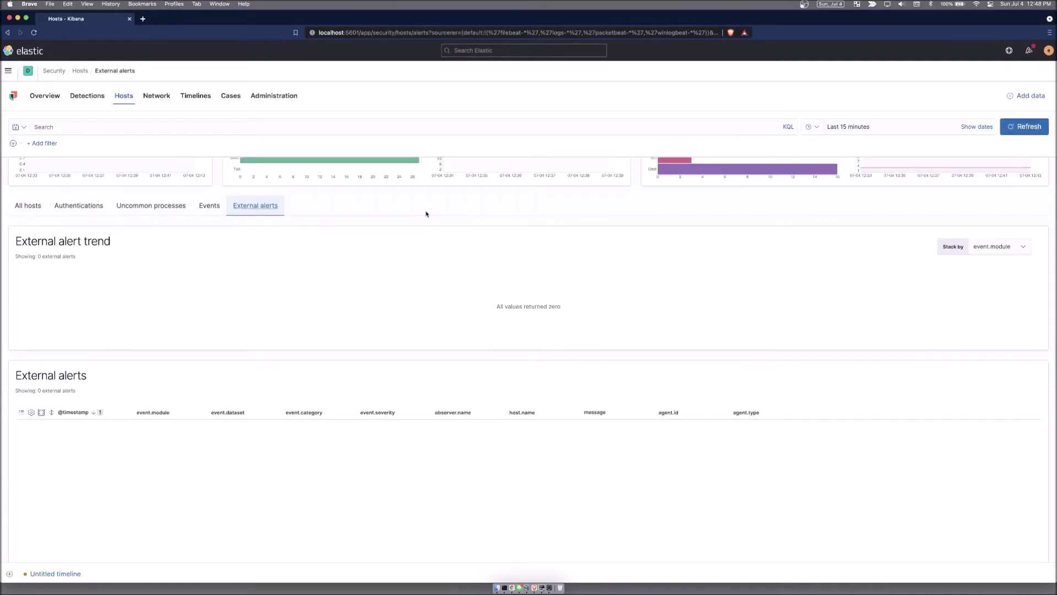
Step: Review the empty External alerts tab, then go to the Network page's event map
{"action": "scroll", "coordinate": [1, 232], "scroll_direction": "up", "scroll_amount": 1}
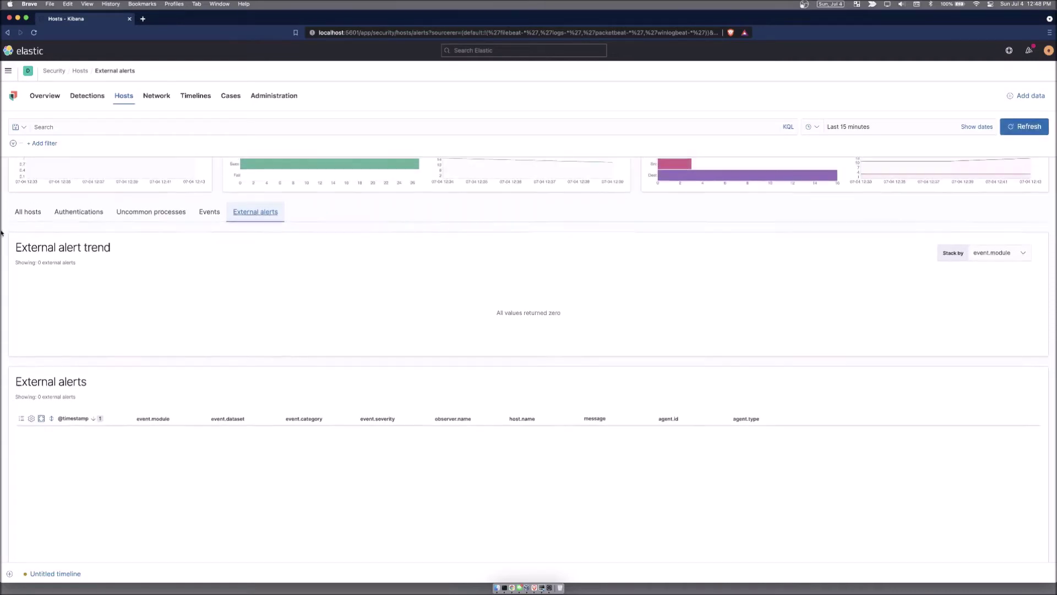
{"action": "scroll", "coordinate": [1, 232], "scroll_direction": "up", "scroll_amount": 5}
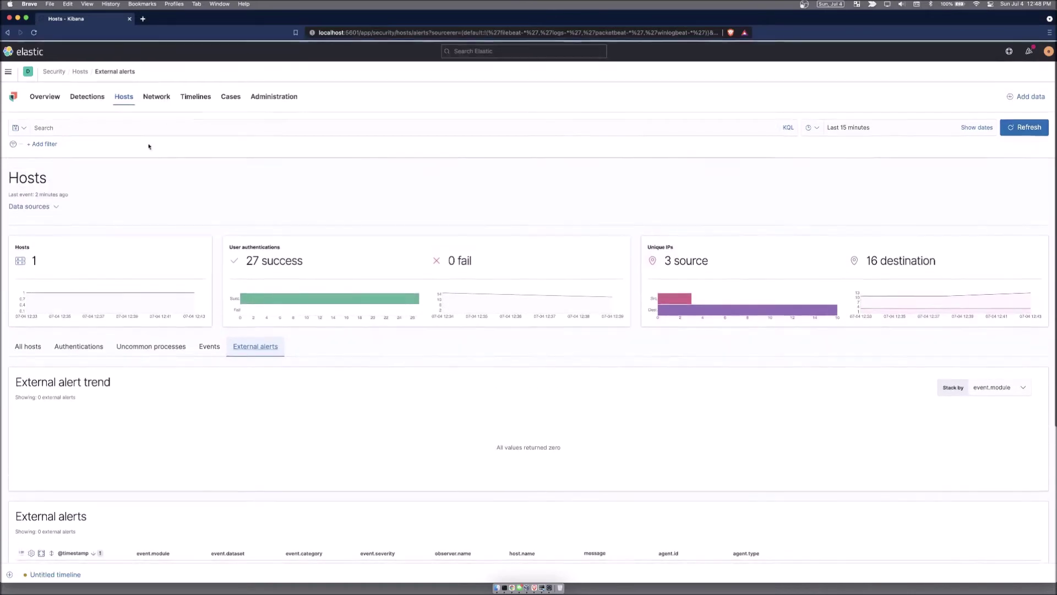
{"action": "left_click", "coordinate": [156, 97]}
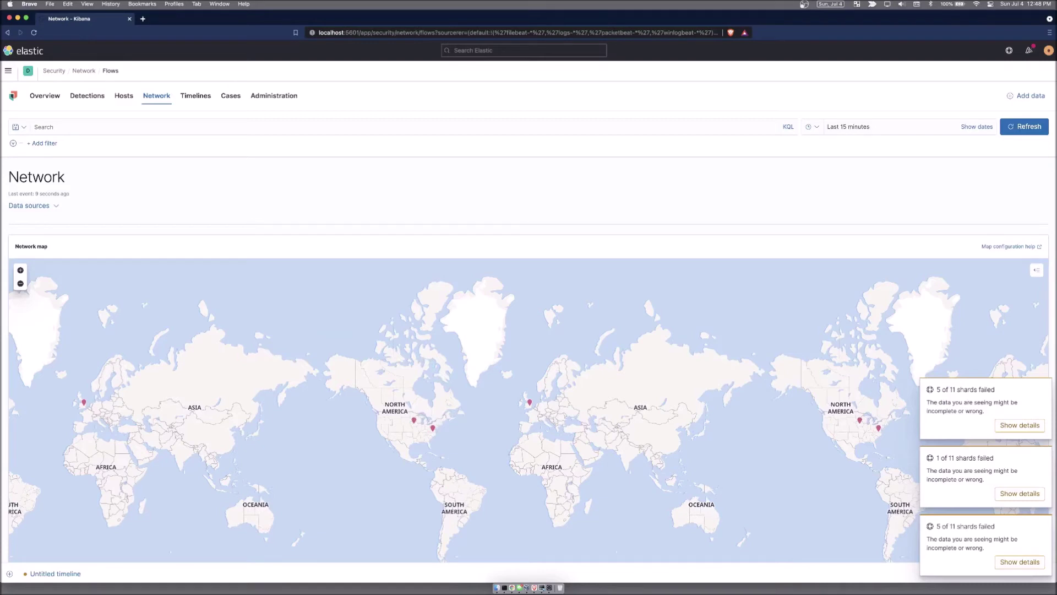
Step: Dismiss the three shard failure warnings on the Flows view, then switch to the DNS tab
{"action": "scroll", "coordinate": [125, 207], "scroll_direction": "down", "scroll_amount": 7}
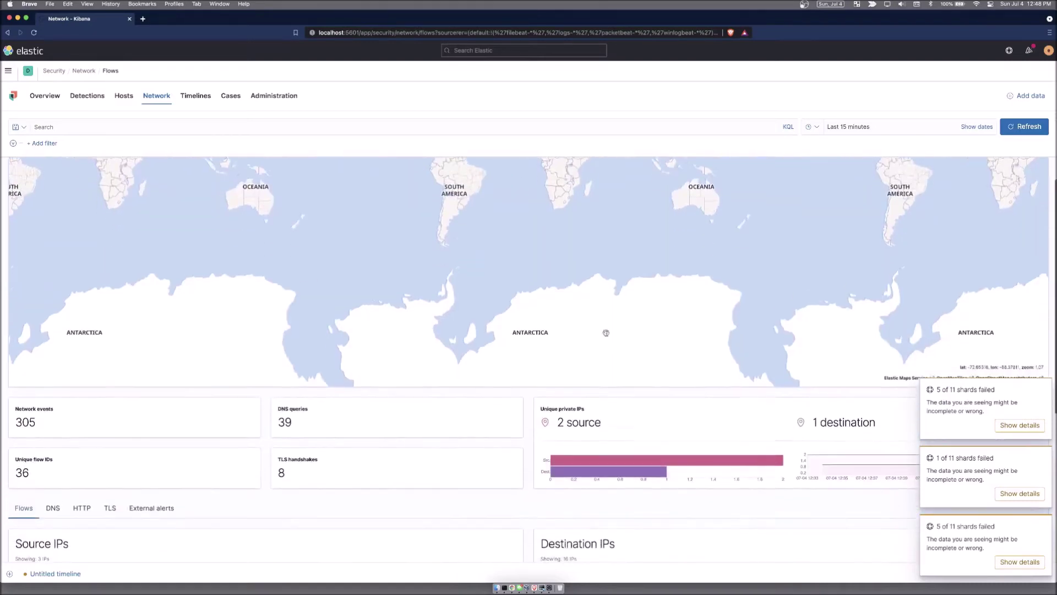
{"action": "left_click", "coordinate": [1041, 389]}
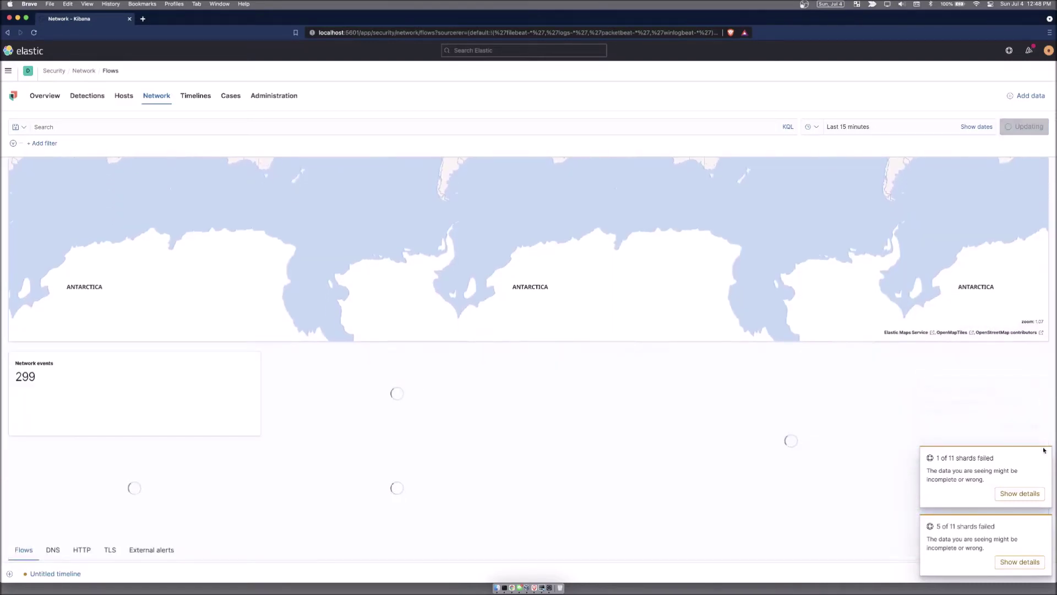
{"action": "left_click", "coordinate": [1041, 459]}
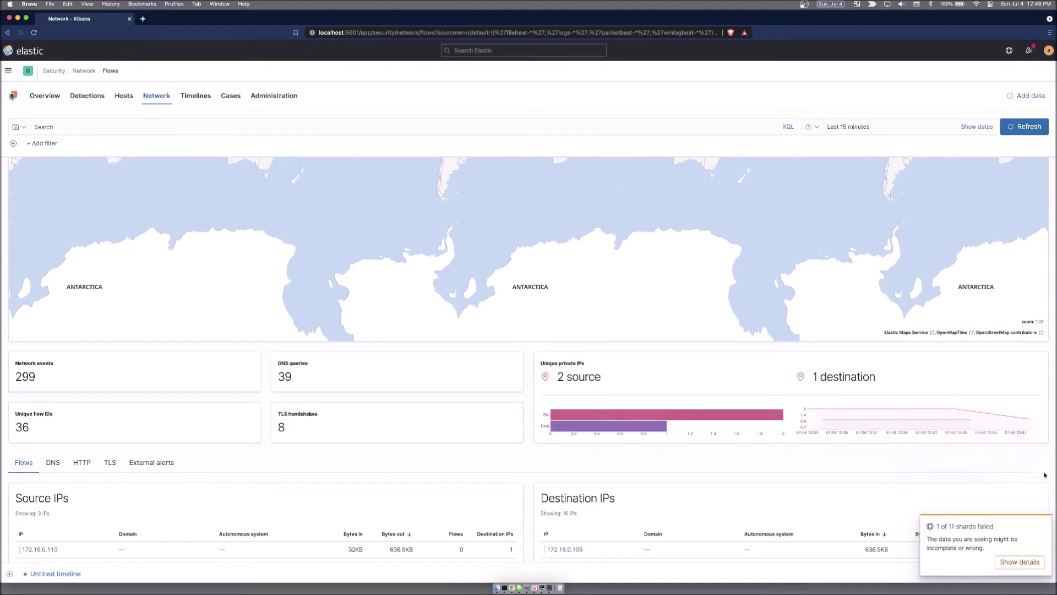
{"action": "left_click", "coordinate": [1041, 526]}
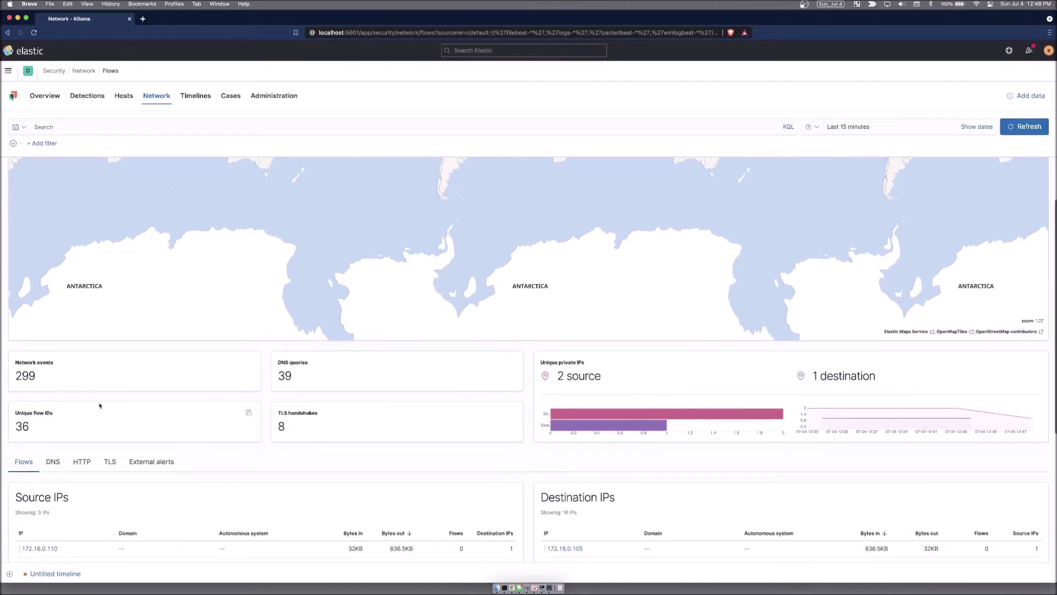
{"action": "scroll", "coordinate": [96, 397], "scroll_direction": "down", "scroll_amount": 5}
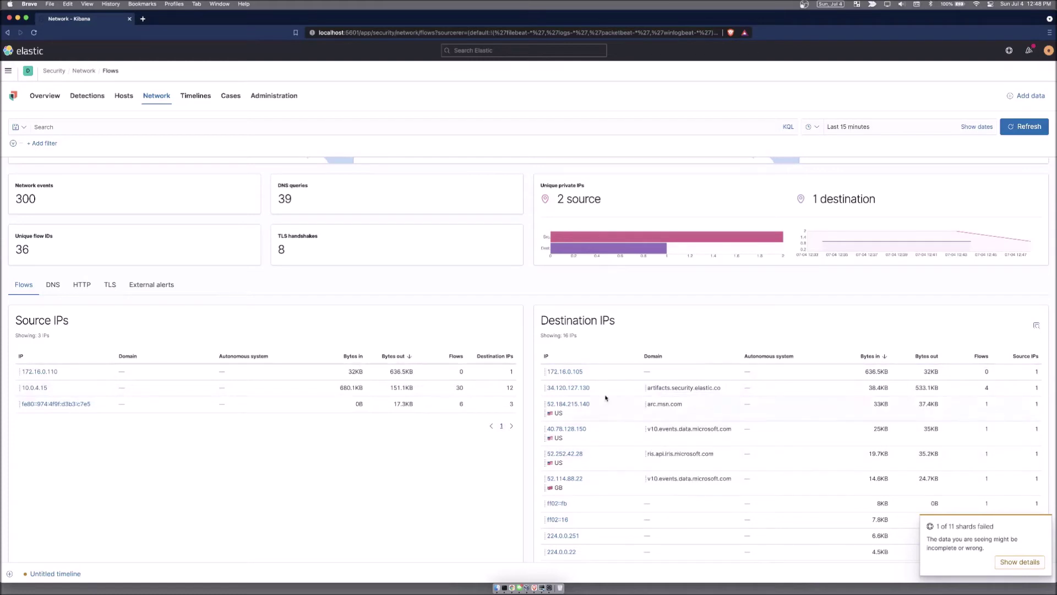
{"action": "left_click", "coordinate": [53, 286]}
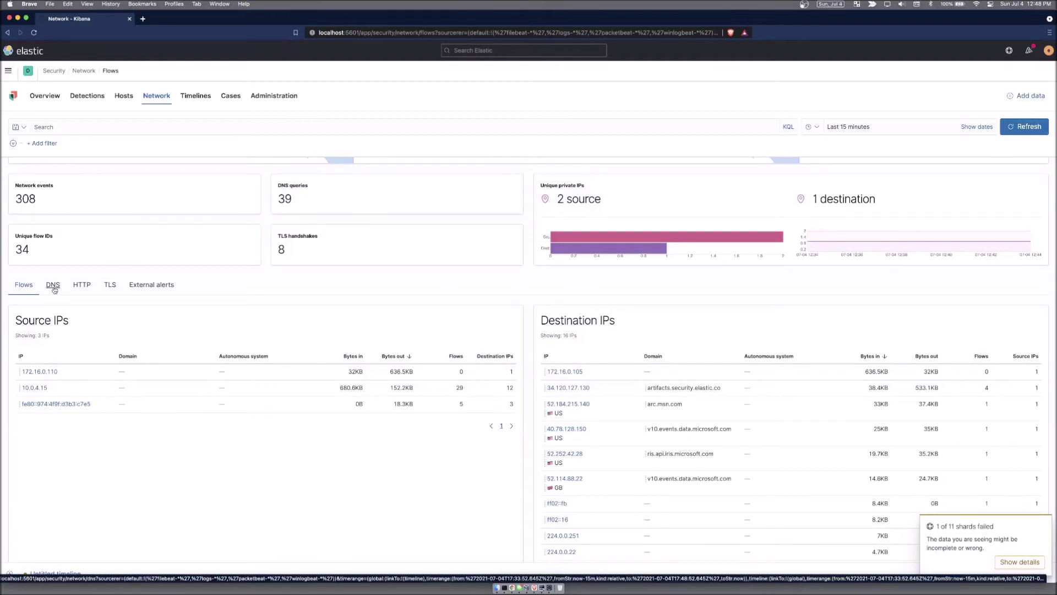
{"action": "left_click", "coordinate": [53, 287]}
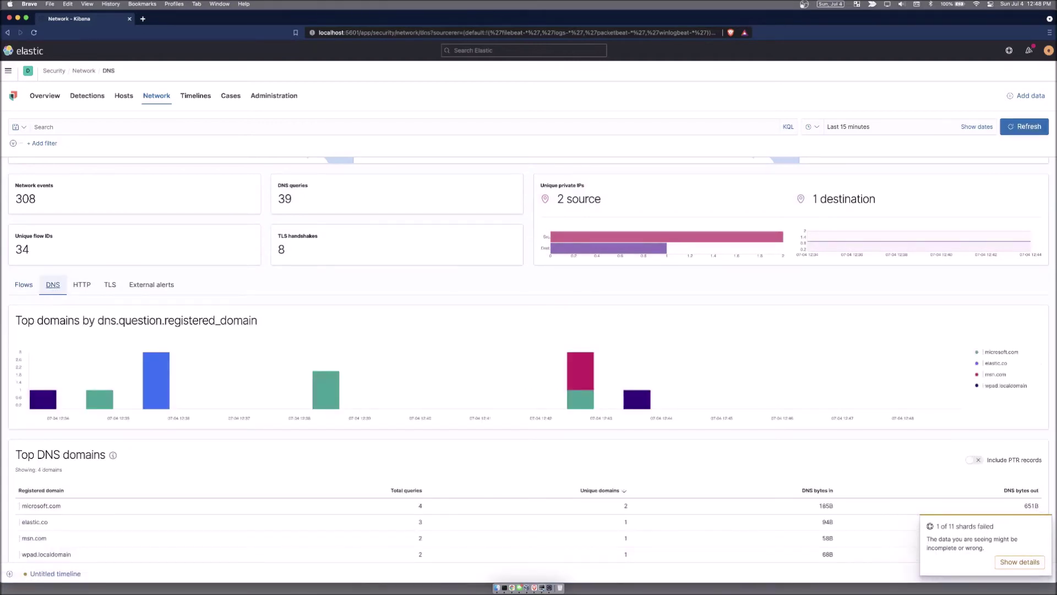
Step: Scroll the DNS view, then review the HTTP requests and TLS certificates tabs
{"action": "scroll", "coordinate": [6, 380], "scroll_direction": "down", "scroll_amount": 2}
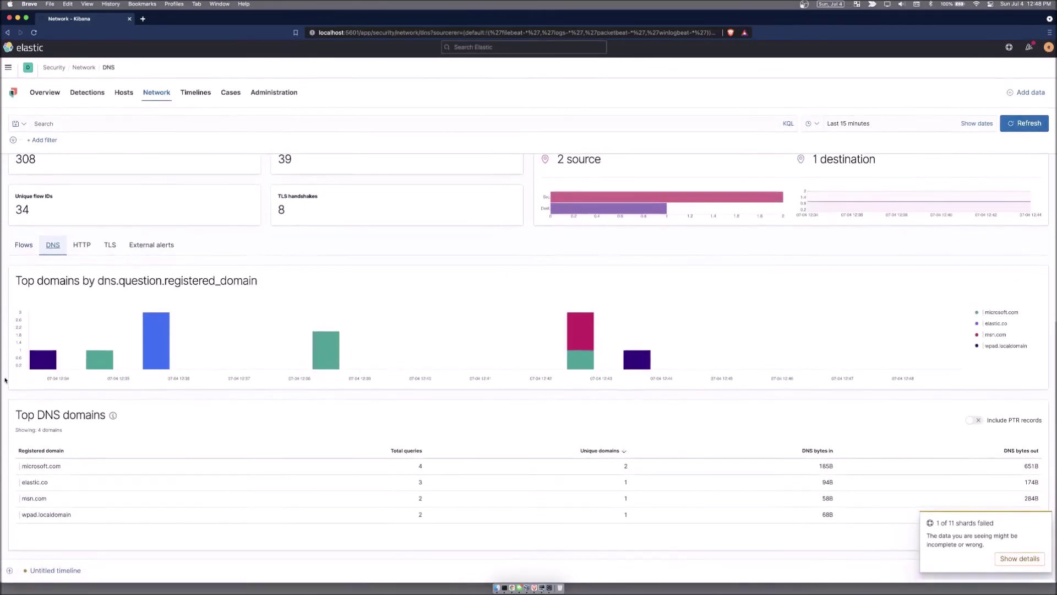
{"action": "left_click", "coordinate": [81, 249]}
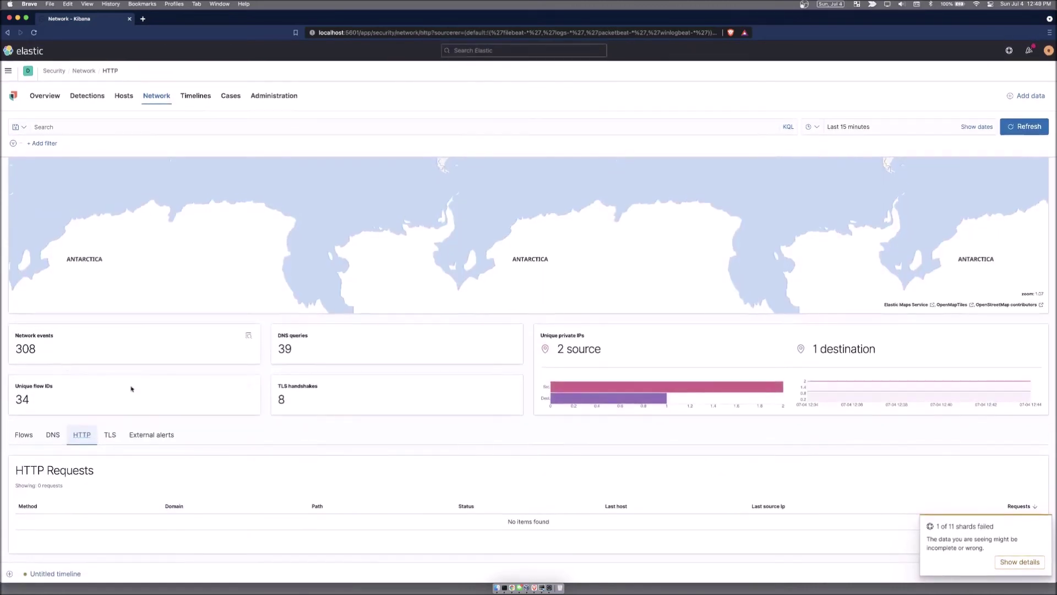
{"action": "left_click", "coordinate": [110, 434]}
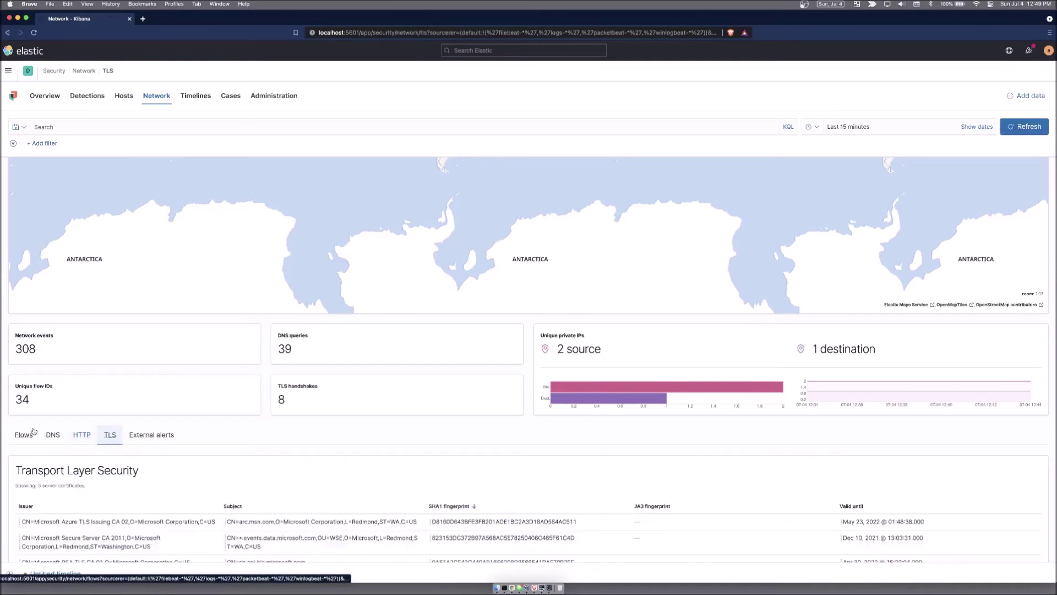
{"action": "scroll", "coordinate": [2, 424], "scroll_direction": "down", "scroll_amount": 2}
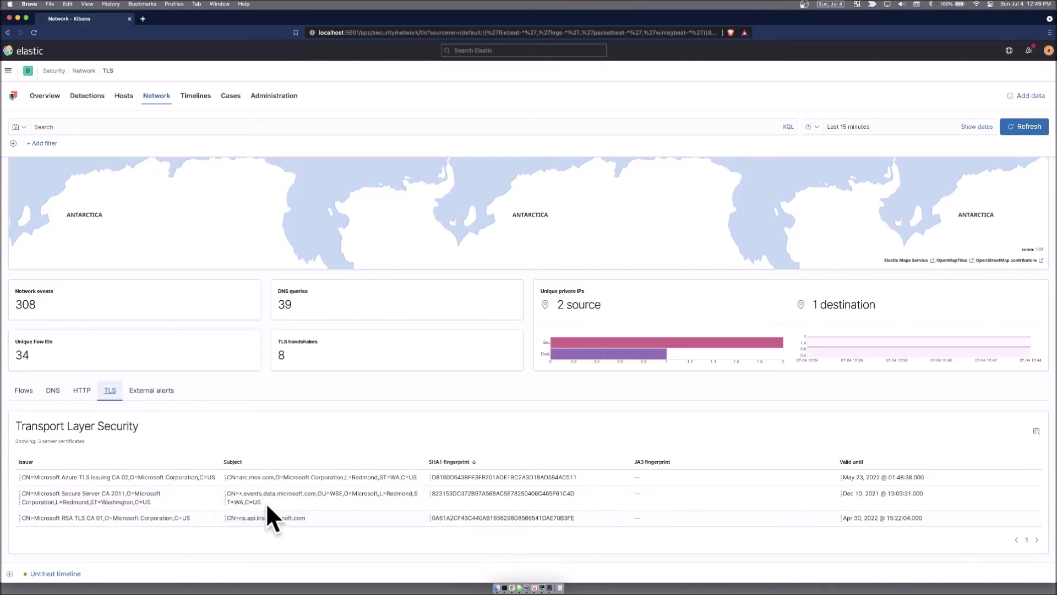
Step: Review the External alerts view, then go to the Timelines page
{"action": "left_click", "coordinate": [154, 394]}
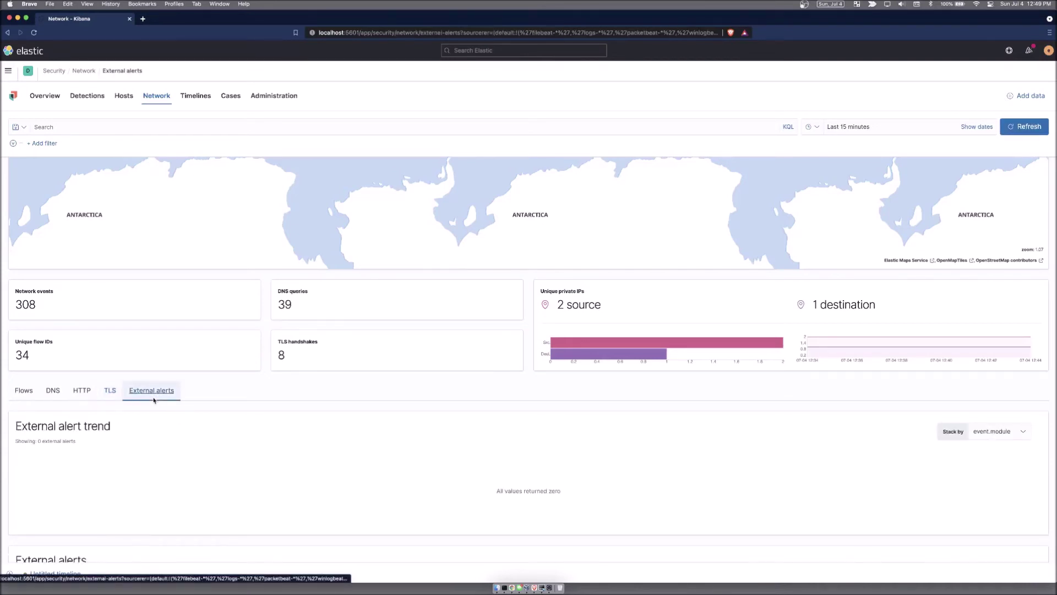
{"action": "scroll", "coordinate": [9, 406], "scroll_direction": "down", "scroll_amount": 2}
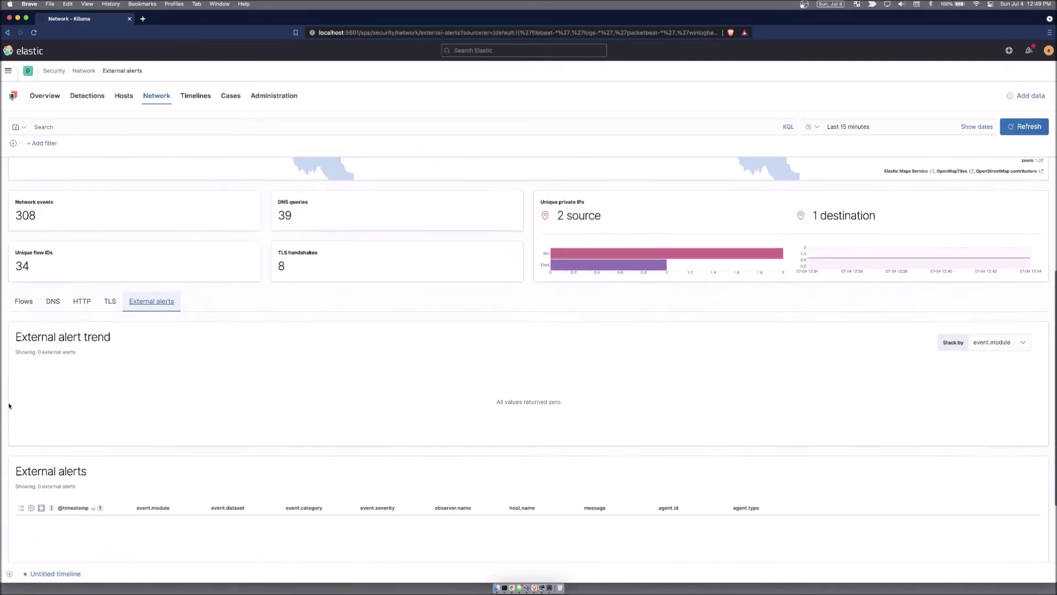
{"action": "scroll", "coordinate": [9, 406], "scroll_direction": "up", "scroll_amount": 7}
{"action": "left_click", "coordinate": [195, 96]}
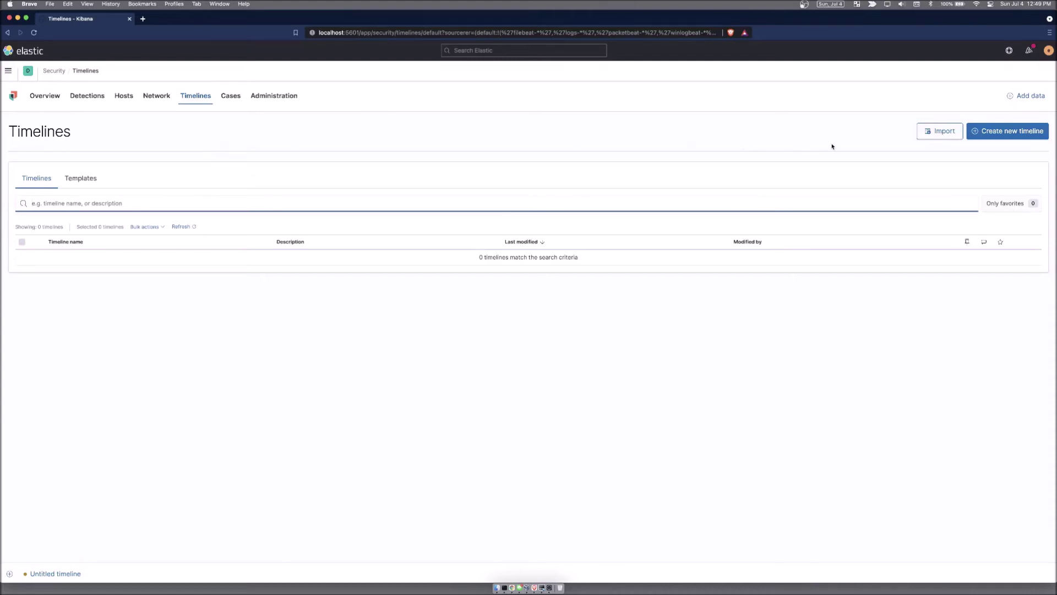
Step: Create an untitled timeline, view its EQL Correlation tab, close it, and go to Cases
{"action": "left_click", "coordinate": [998, 131]}
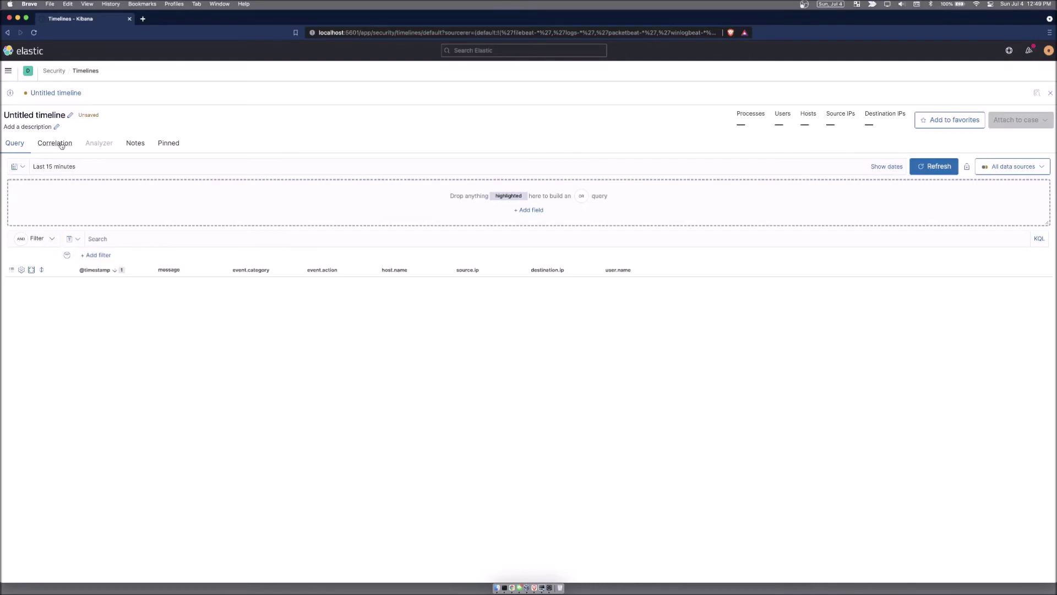
{"action": "left_click", "coordinate": [61, 145]}
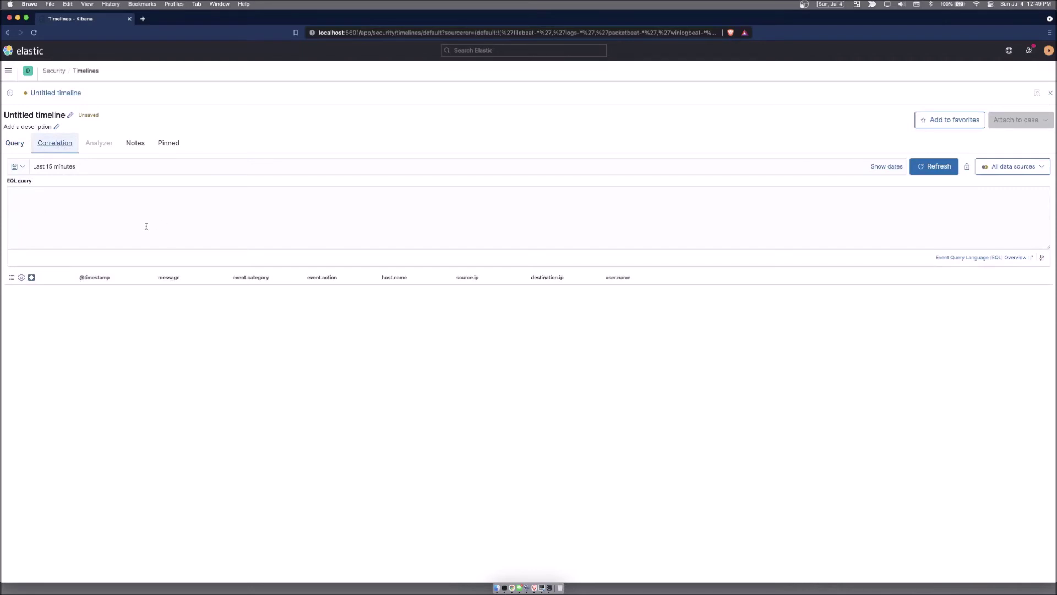
{"action": "left_click", "coordinate": [1050, 93]}
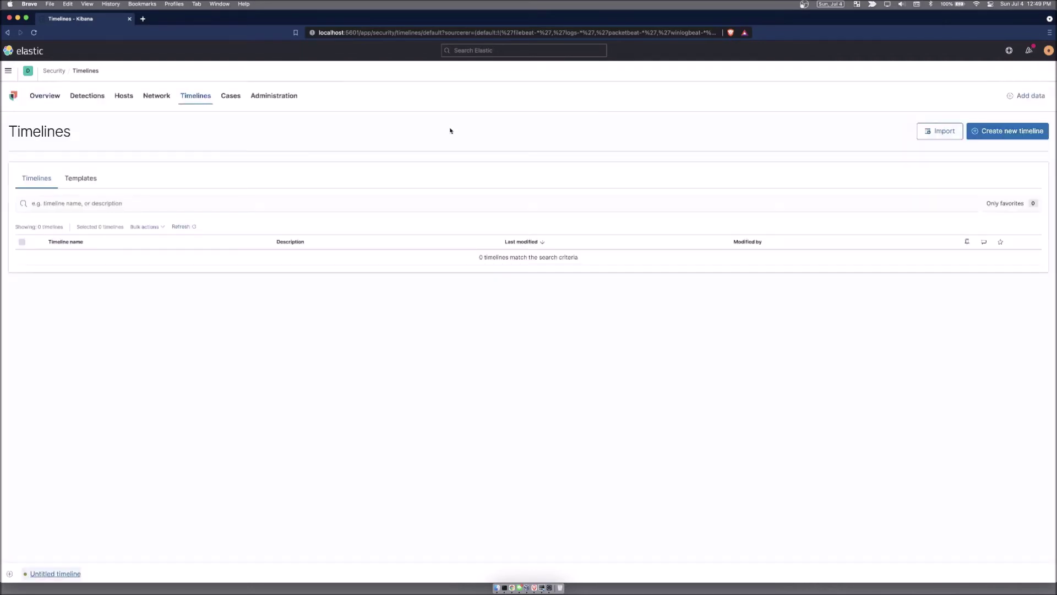
{"action": "left_click", "coordinate": [231, 95]}
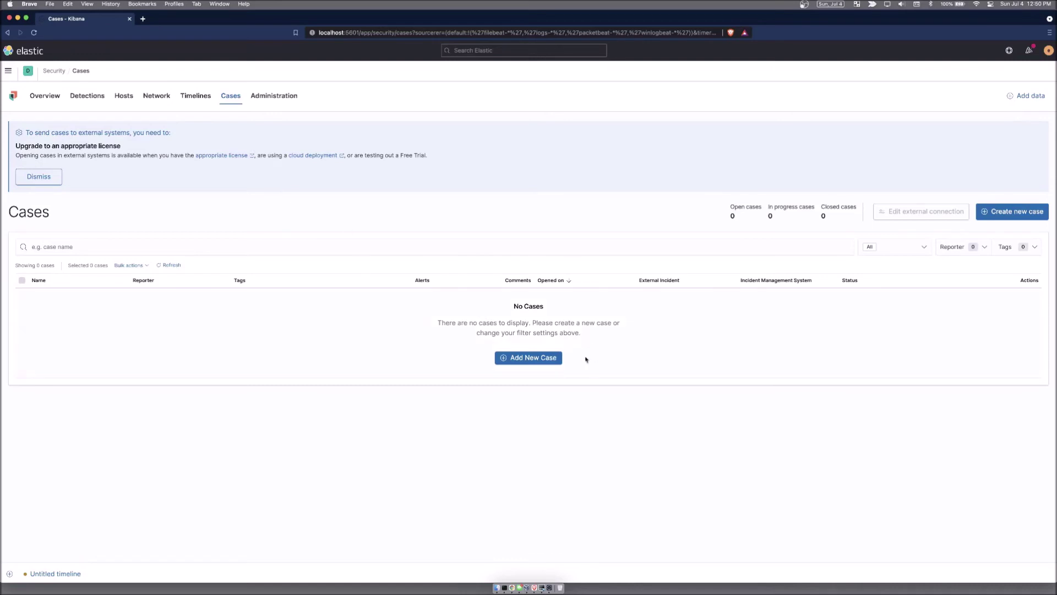
{"action": "left_click", "coordinate": [527, 358]}
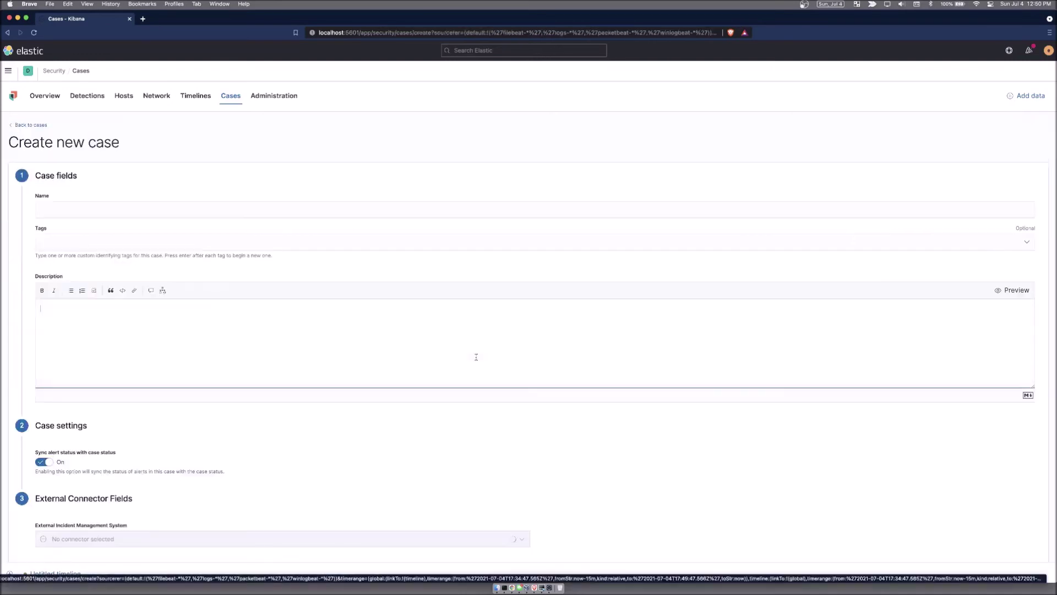
{"action": "left_click", "coordinate": [102, 209]}
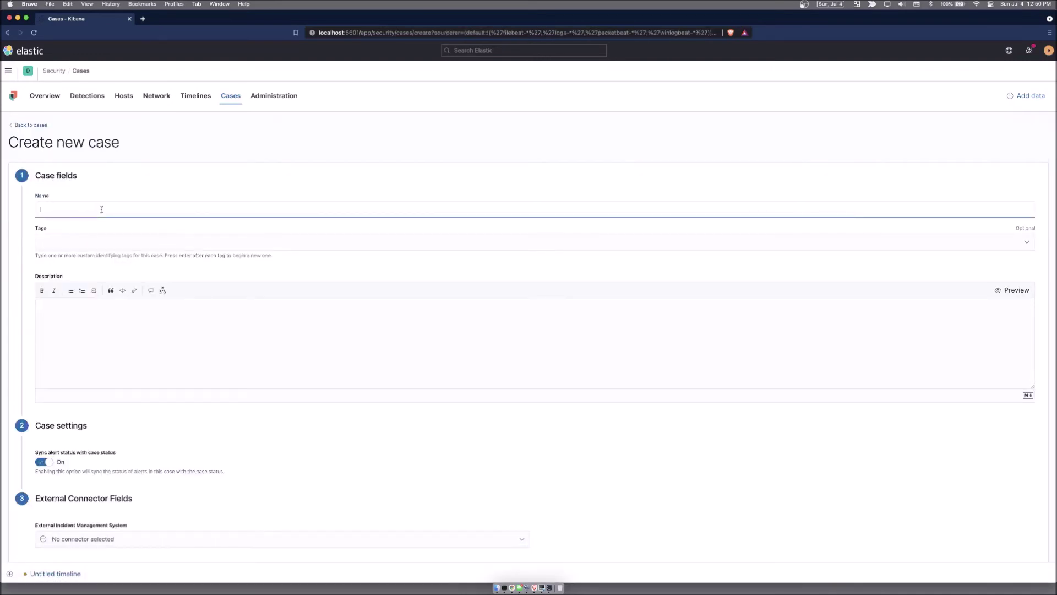
{"action": "type", "text": "New case"}
{"action": "key", "text": "Tab"}
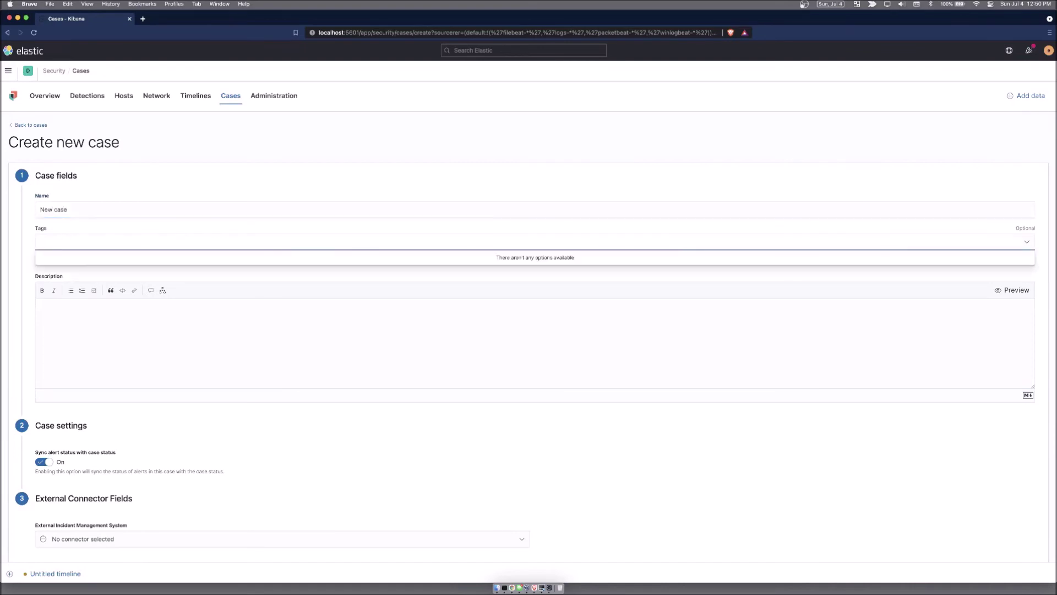
{"action": "type", "text": "test"}
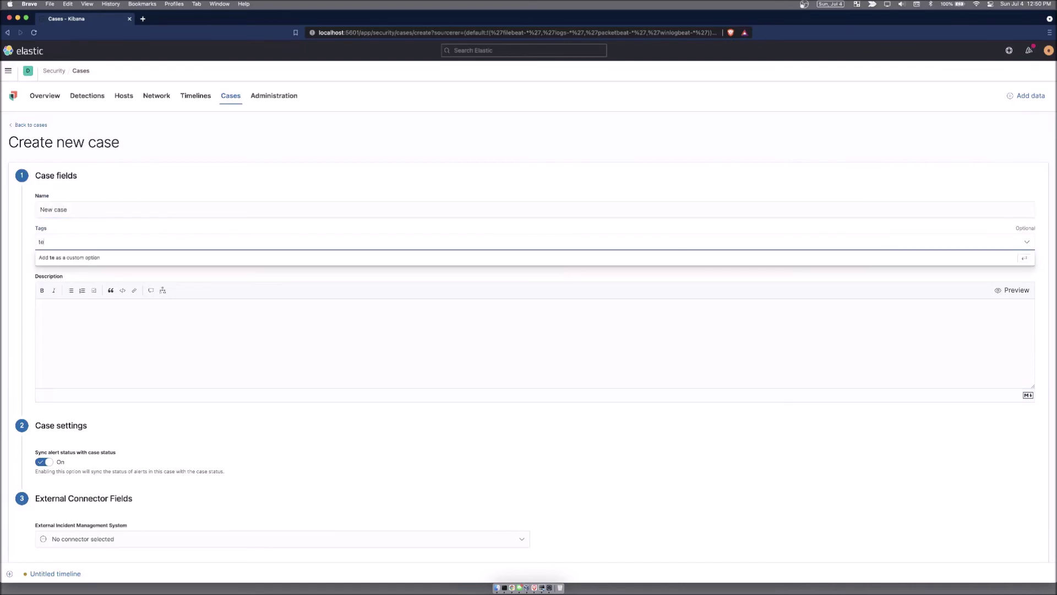
{"action": "key", "text": "Return"}
{"action": "left_click", "coordinate": [135, 364]}
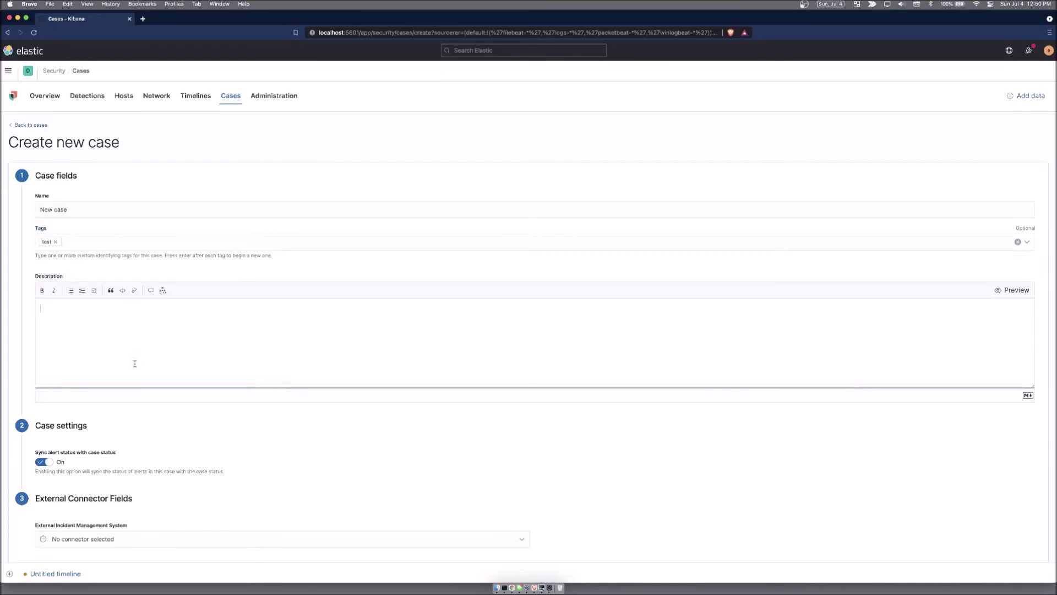
{"action": "type", "text": "this is a case."}
{"action": "scroll", "coordinate": [235, 477], "scroll_direction": "down", "scroll_amount": 2}
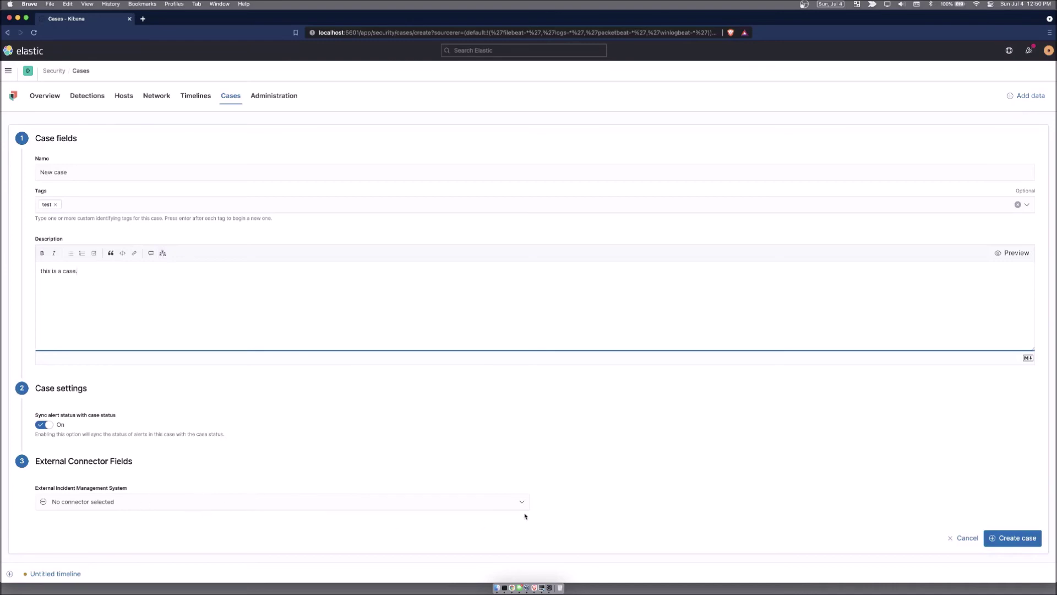
{"action": "left_click", "coordinate": [964, 539]}
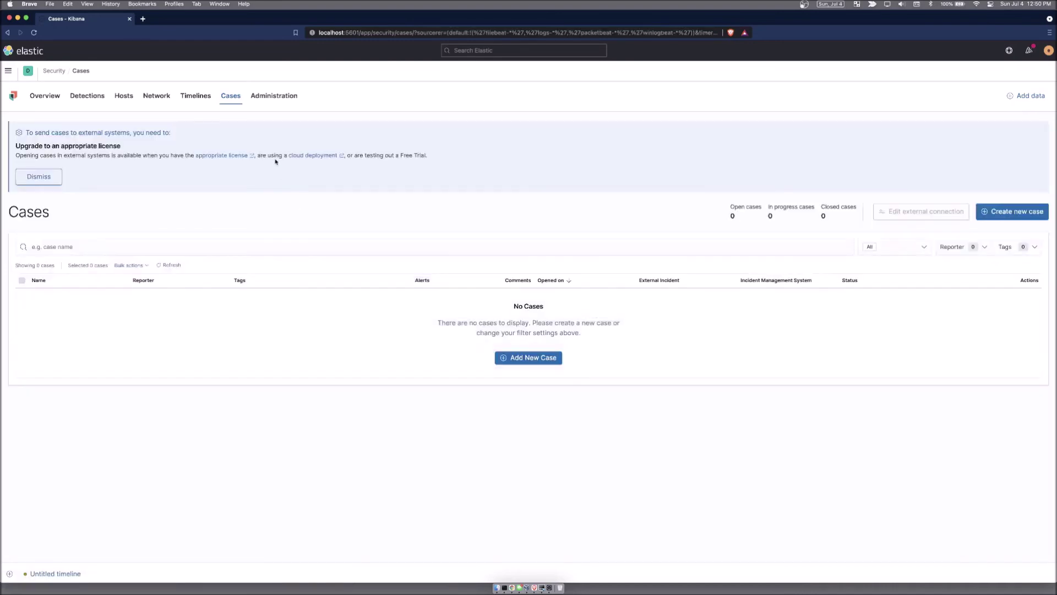
Step: Open Administration's Trusted applications list and start adding a trusted application
{"action": "left_click", "coordinate": [275, 97]}
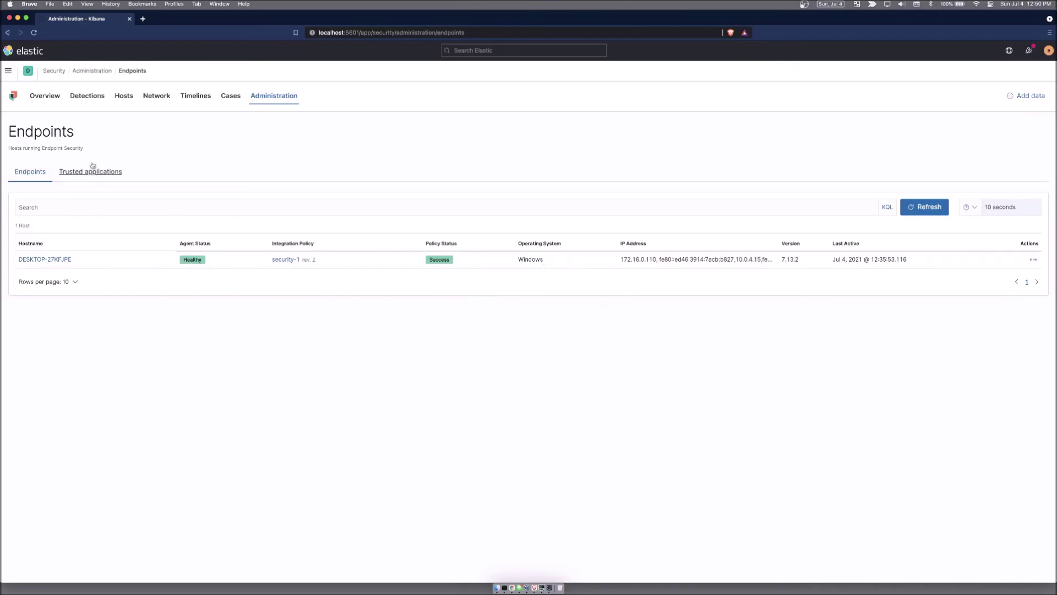
{"action": "left_click", "coordinate": [112, 172]}
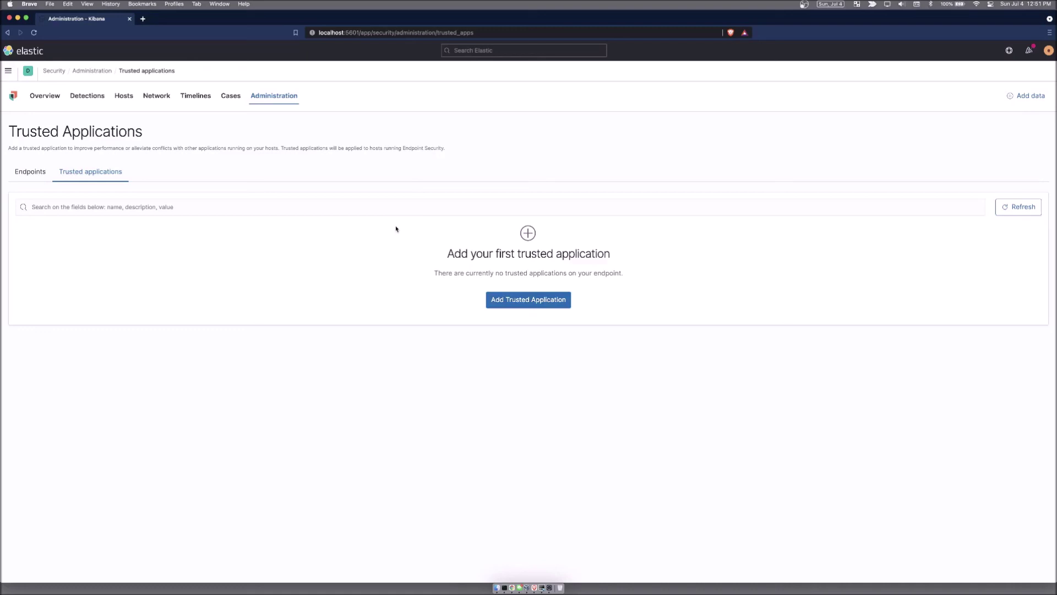
{"action": "left_click", "coordinate": [528, 301]}
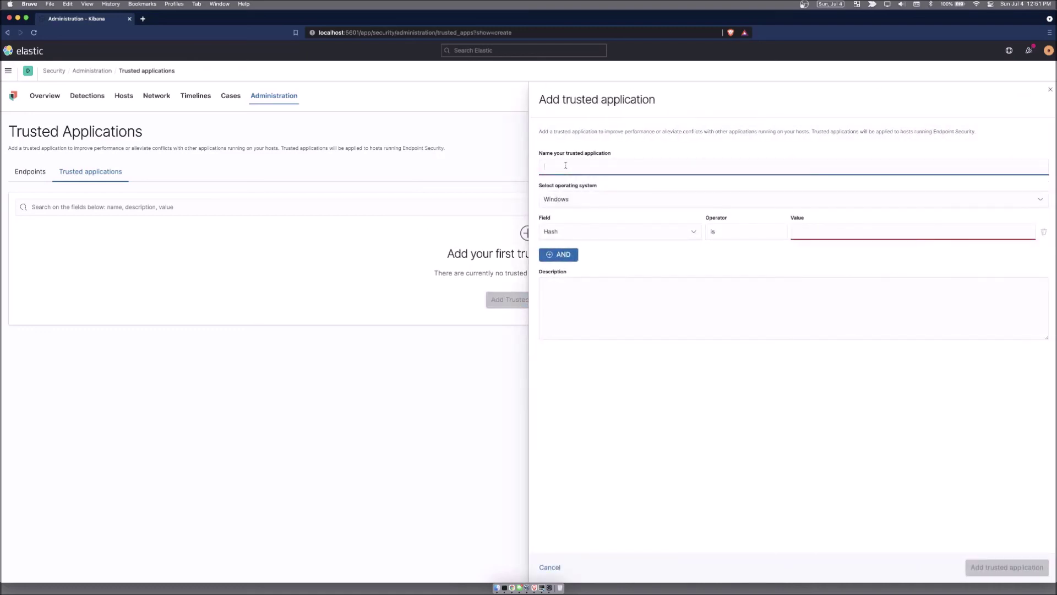
Step: Name the trusted application 'trusted applicate', add a second AND Hash condition, and view field options
{"action": "left_click", "coordinate": [566, 165]}
{"action": "type", "text": "trusted applicate"}
{"action": "left_click", "coordinate": [560, 257]}
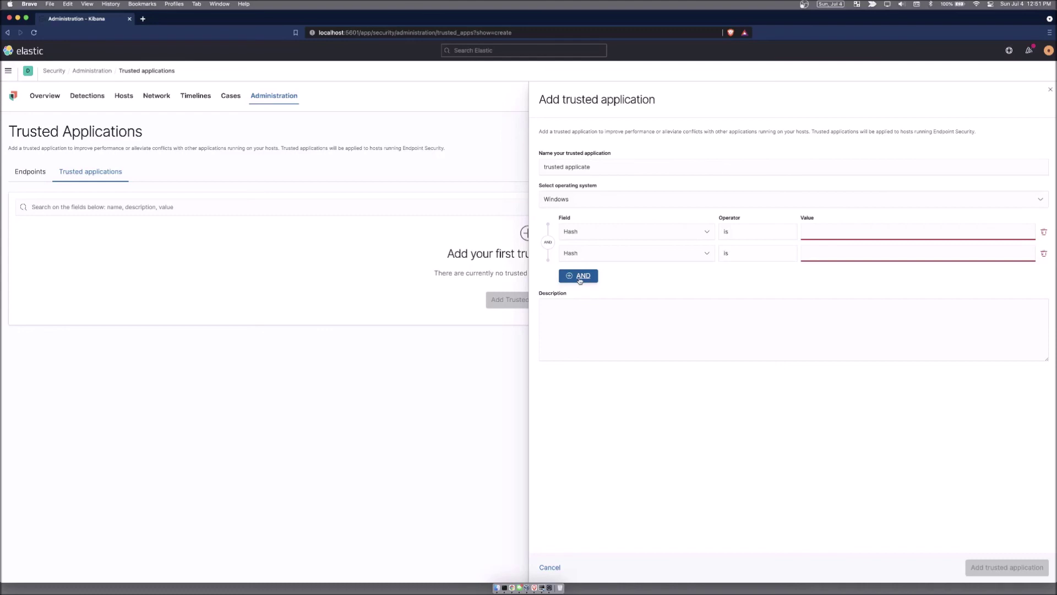
{"action": "left_click", "coordinate": [708, 232]}
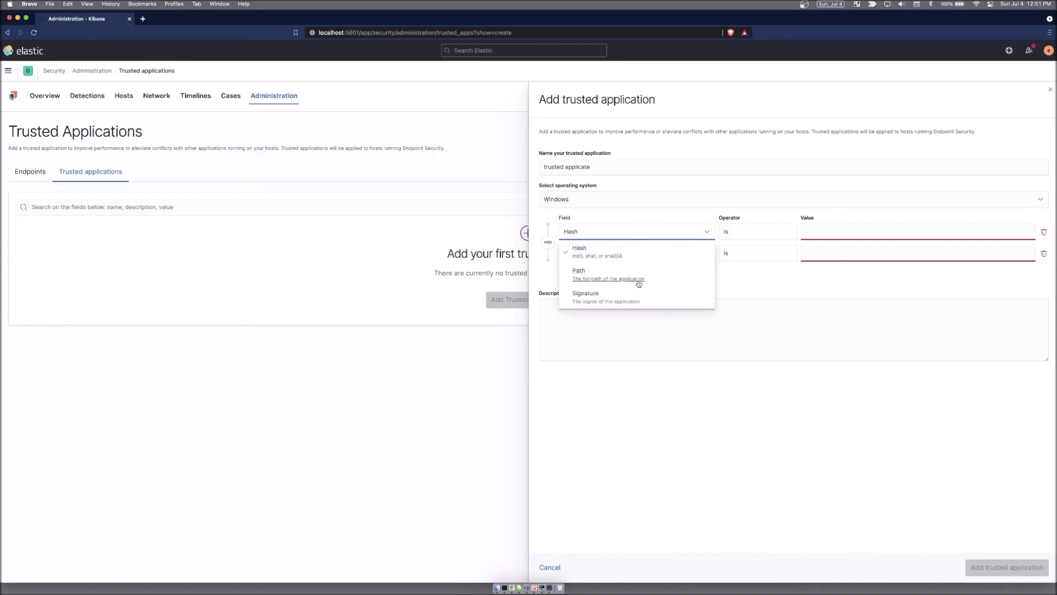